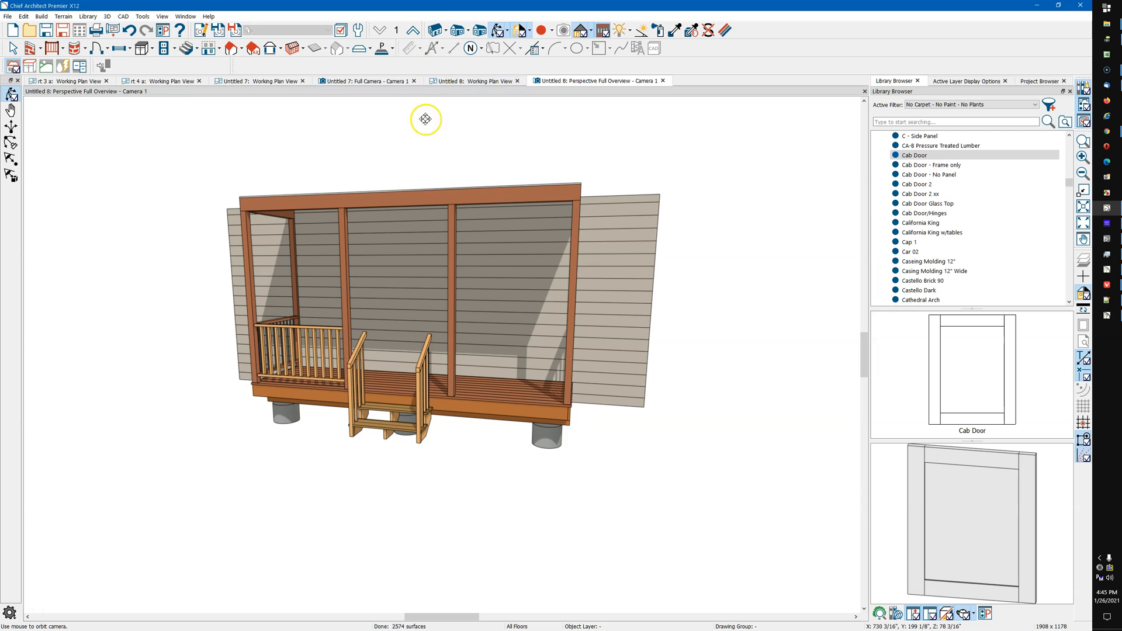
Draw a straight railing about 58 1/4" long in front of the deck in plan, between the stair-side post and the far corner post.
{"action": "mouse_move", "coordinate": [606, 279]}
{"action": "left_mouse_down"}
{"action": "mouse_move", "coordinate": [571, 288]}
{"action": "mouse_move", "coordinate": [574, 256]}
{"action": "mouse_move", "coordinate": [592, 260]}
{"action": "mouse_move", "coordinate": [596, 293]}
{"action": "mouse_move", "coordinate": [596, 266]}
{"action": "left_mouse_up"}
{"action": "left_click_drag", "start_coordinate": [430, 265], "coordinate": [523, 234]}
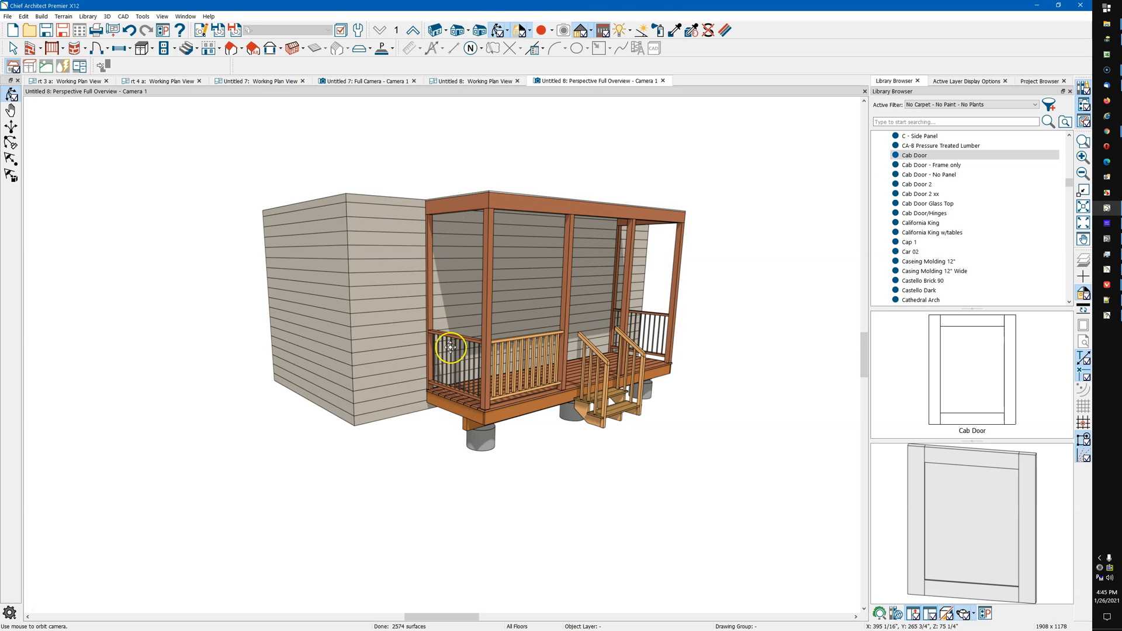
{"action": "left_click_drag", "start_coordinate": [457, 364], "coordinate": [379, 416]}
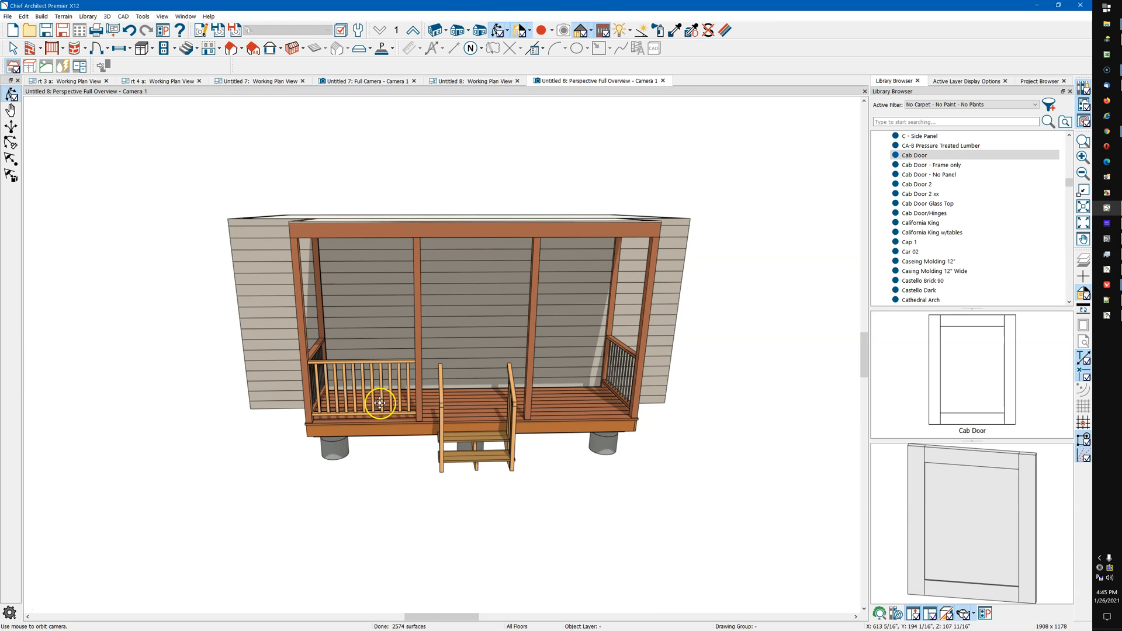
{"action": "scroll", "coordinate": [432, 390], "scroll_direction": "up", "scroll_amount": 2}
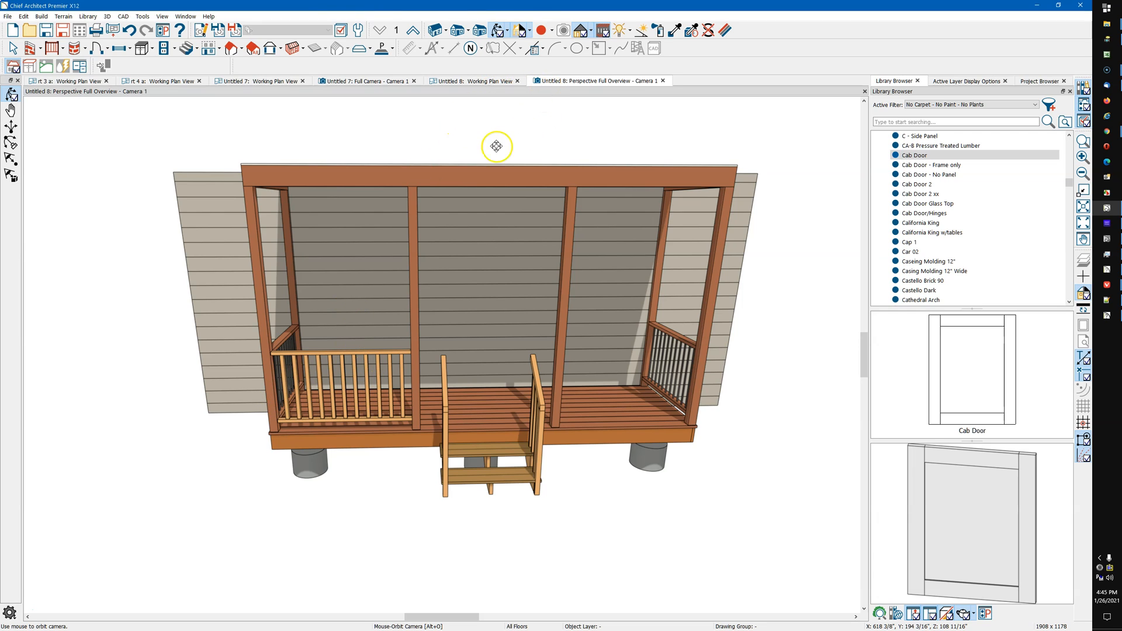
{"action": "left_click", "coordinate": [469, 82]}
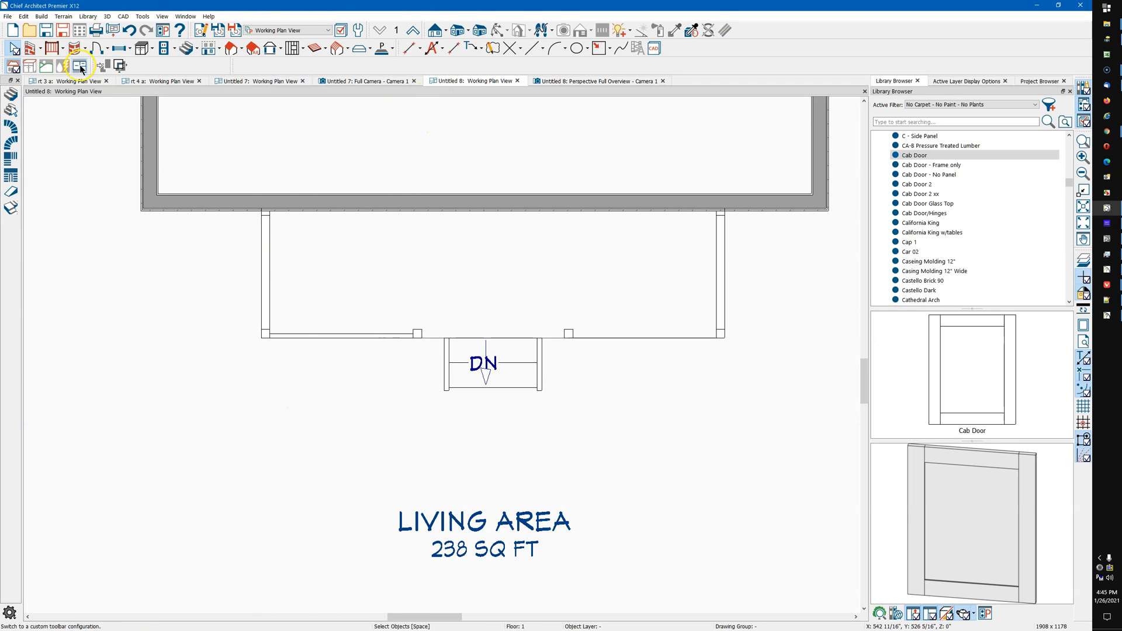
{"action": "left_click", "coordinate": [52, 49]}
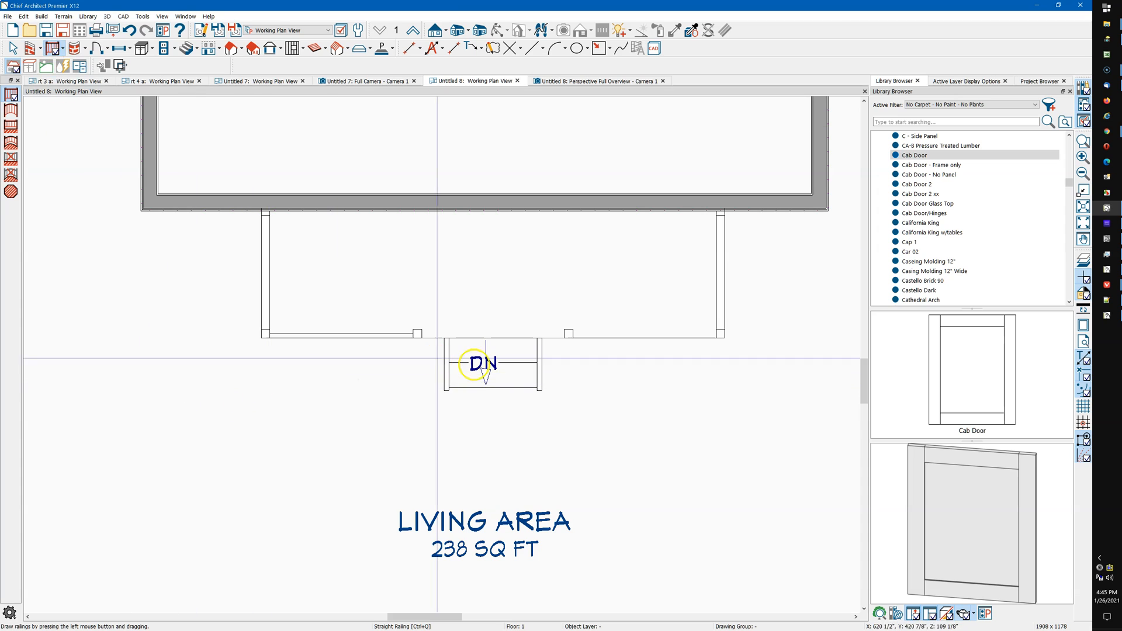
{"action": "scroll", "coordinate": [764, 396], "scroll_direction": "up", "scroll_amount": 1}
{"action": "scroll", "coordinate": [765, 396], "scroll_direction": "up", "scroll_amount": 2}
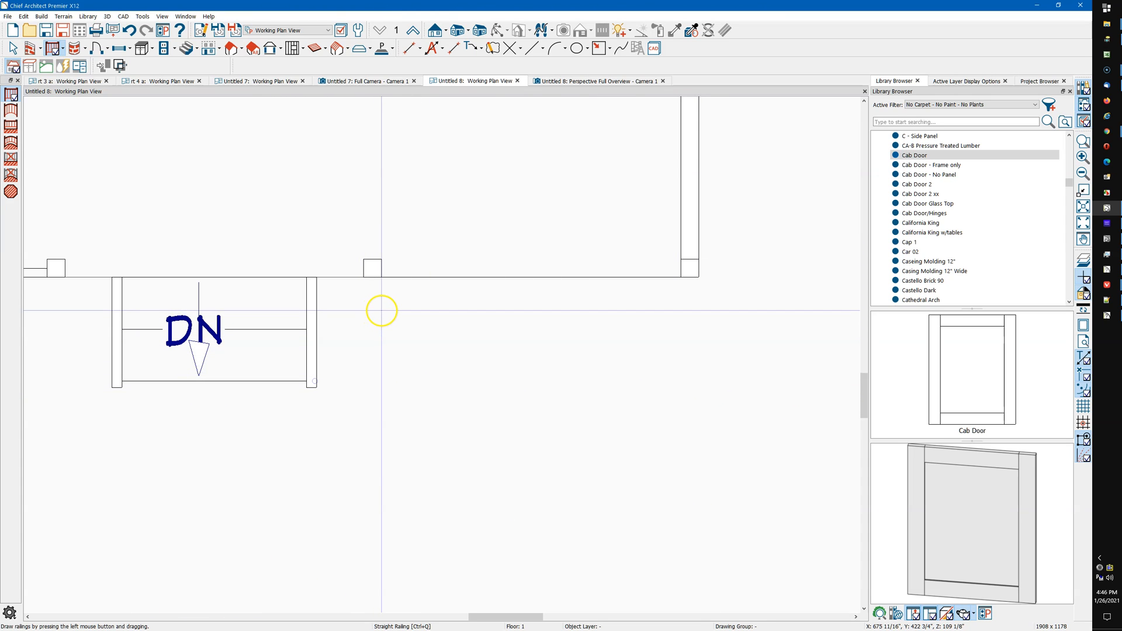
{"action": "left_click_drag", "start_coordinate": [381, 311], "coordinate": [681, 324]}
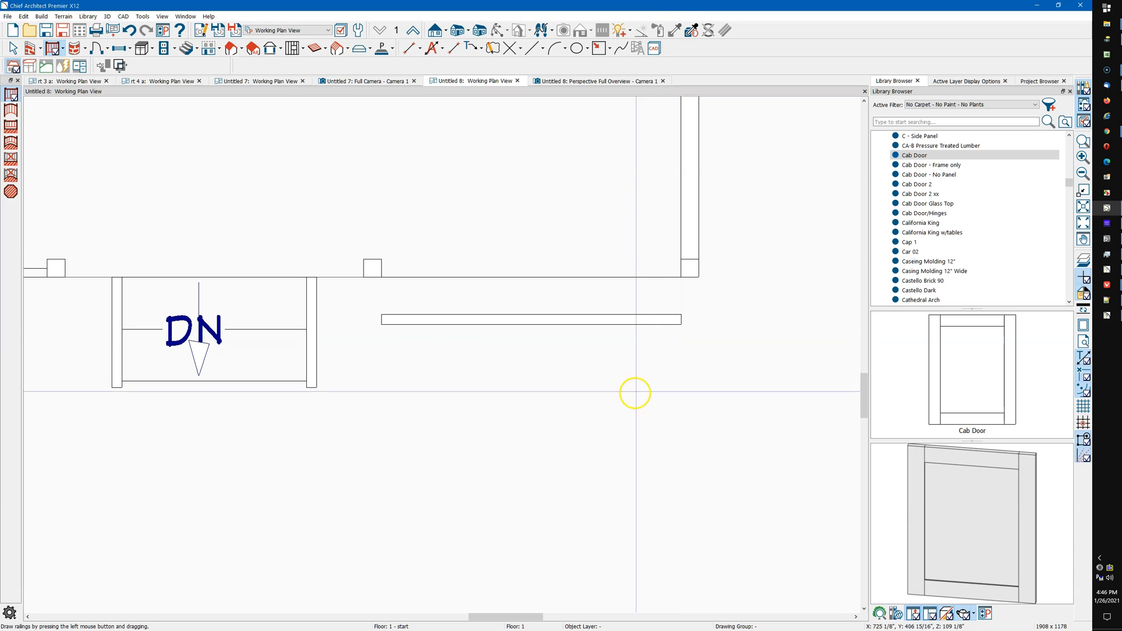
Turn on No Room Definition for the new railing and set its newel width to 0".
{"action": "key", "text": "space"}
{"action": "double_click", "coordinate": [505, 320]}
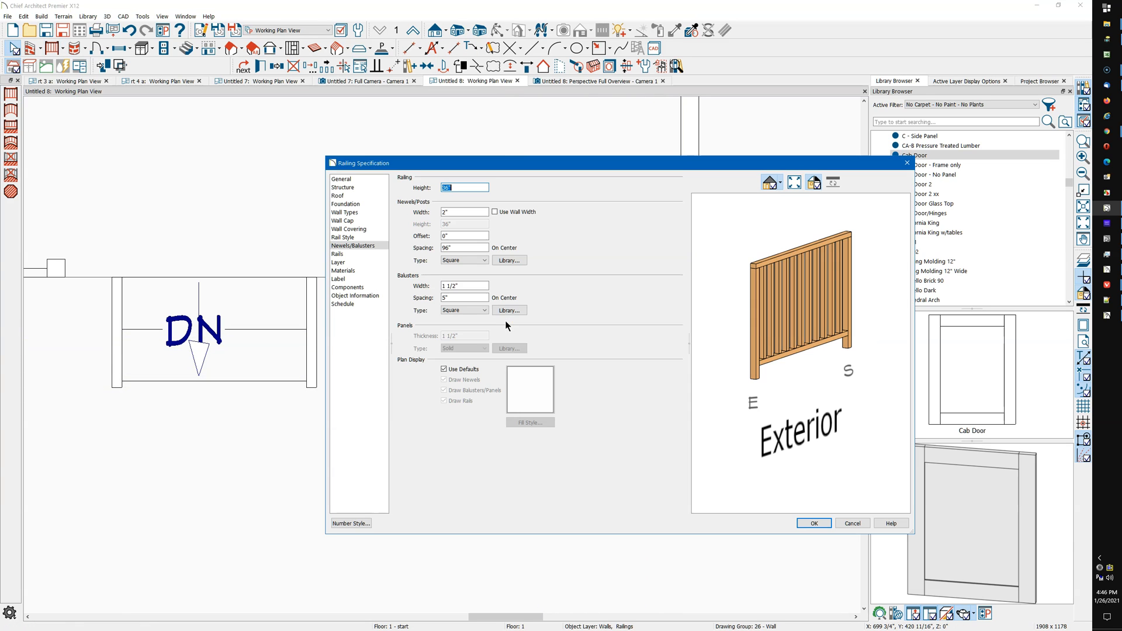
{"action": "left_click", "coordinate": [358, 181]}
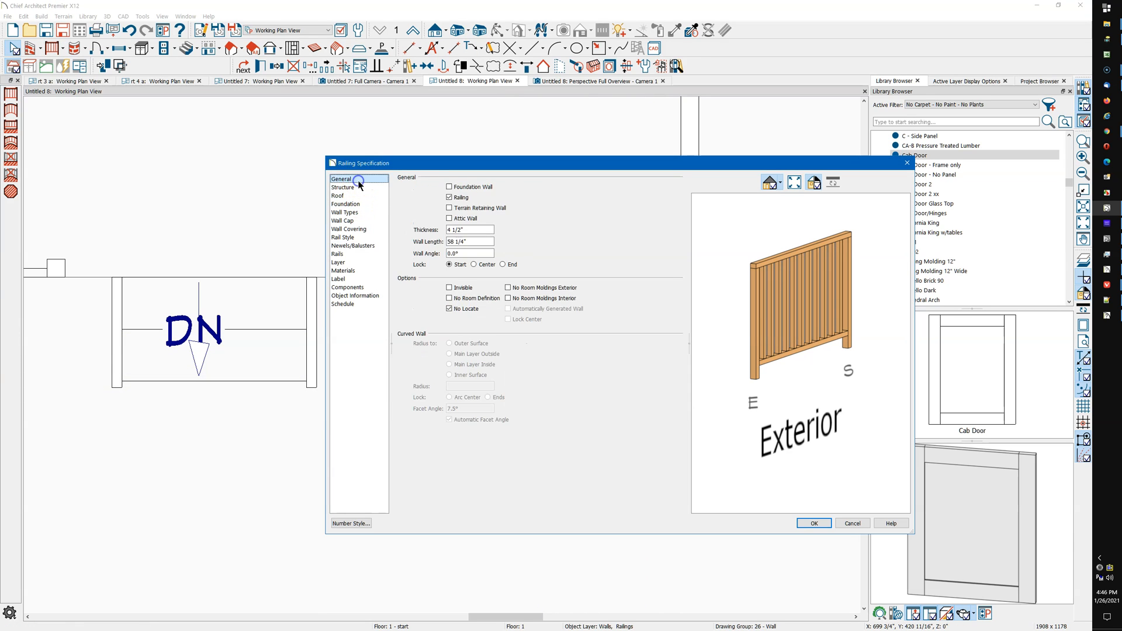
{"action": "left_click", "coordinate": [461, 302]}
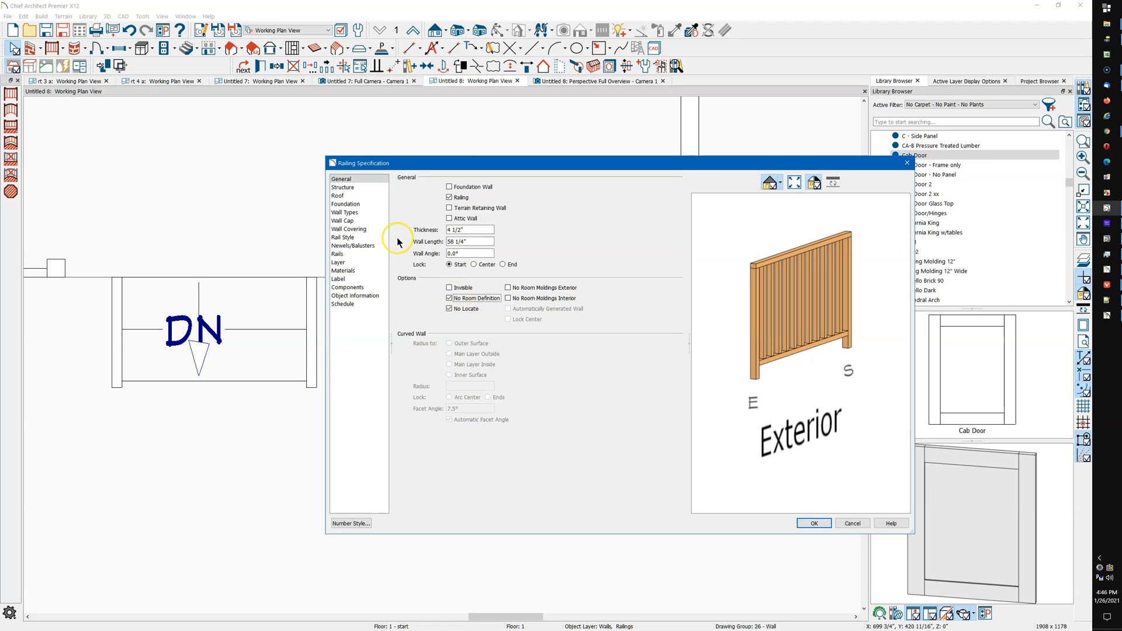
{"action": "left_click", "coordinate": [361, 246]}
{"action": "left_click", "coordinate": [451, 221]}
{"action": "double_click", "coordinate": [460, 212]}
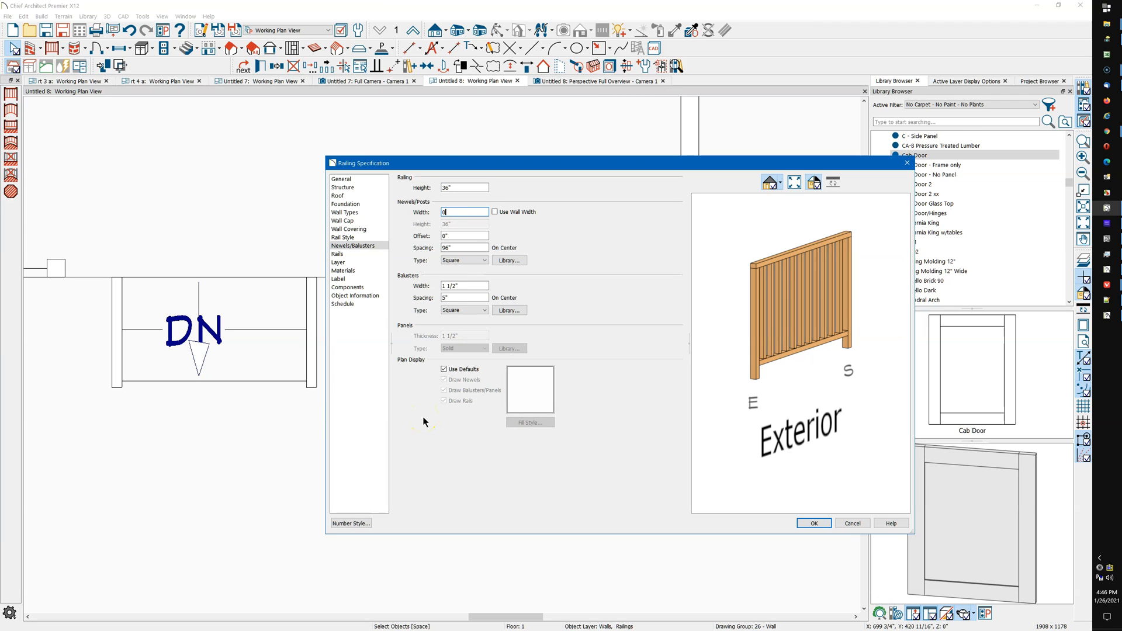
Change the new railing's wall type to Room Divider and accept the railing specification.
{"action": "left_click", "coordinate": [353, 213]}
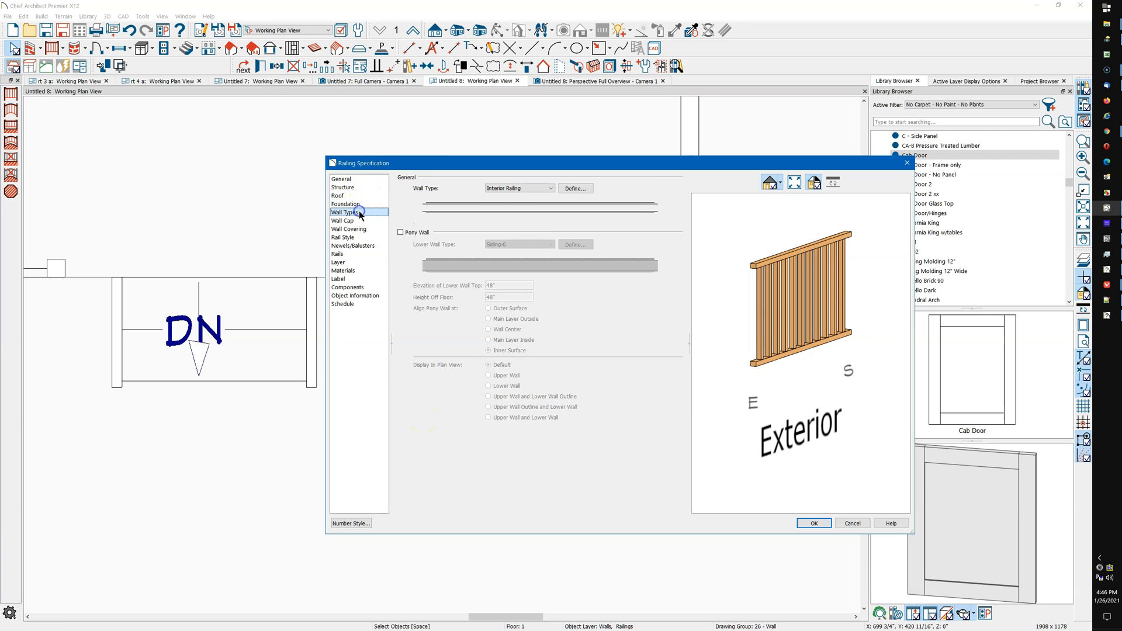
{"action": "left_click", "coordinate": [530, 190]}
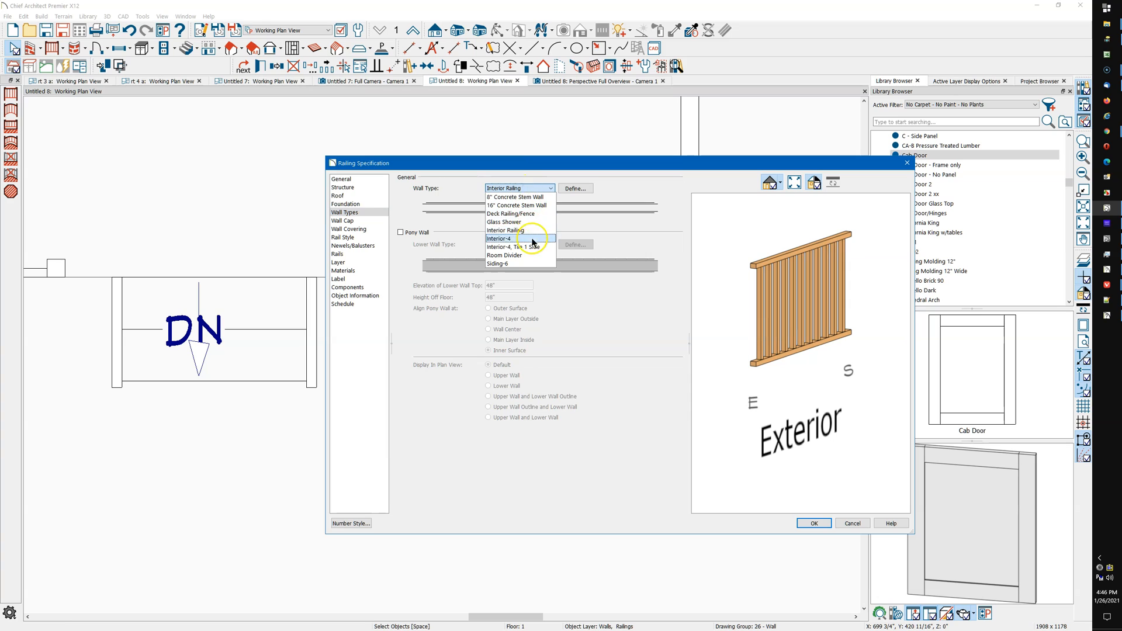
{"action": "left_click", "coordinate": [531, 255]}
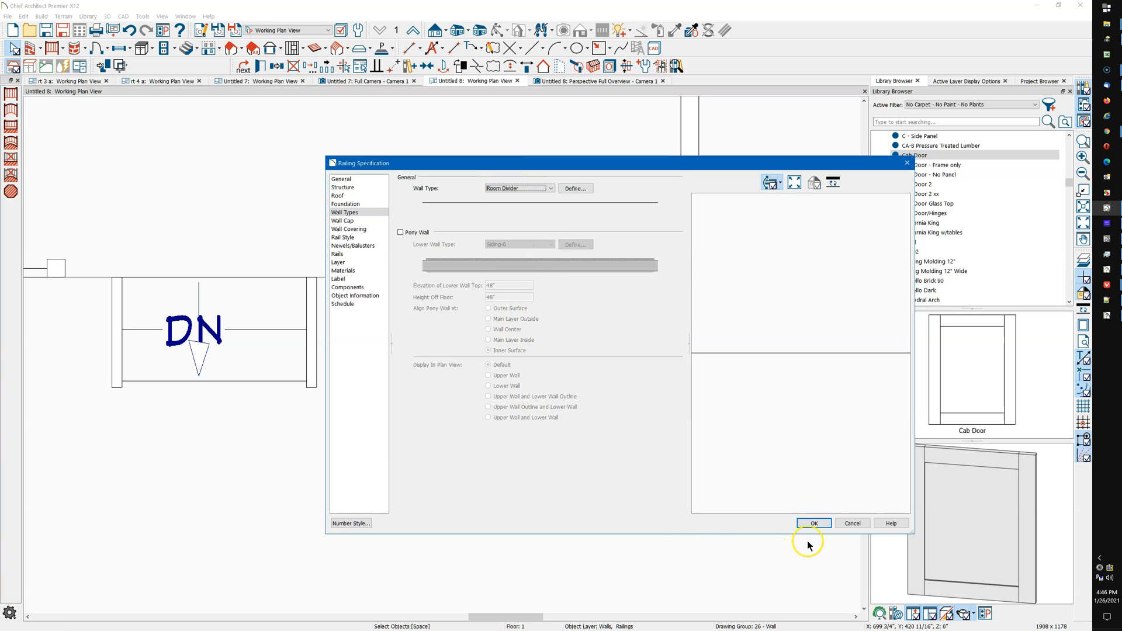
{"action": "left_click", "coordinate": [813, 523]}
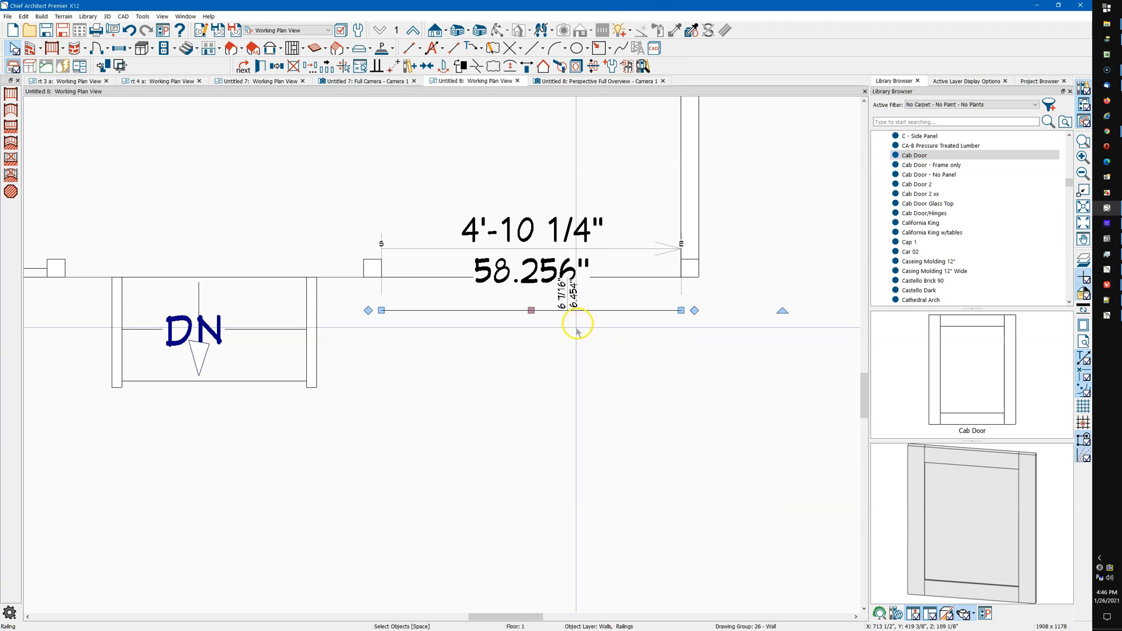
Move the new railing onto the centerline of the deck's front edge, between the stair-side post and the corner post.
{"action": "left_click", "coordinate": [531, 311]}
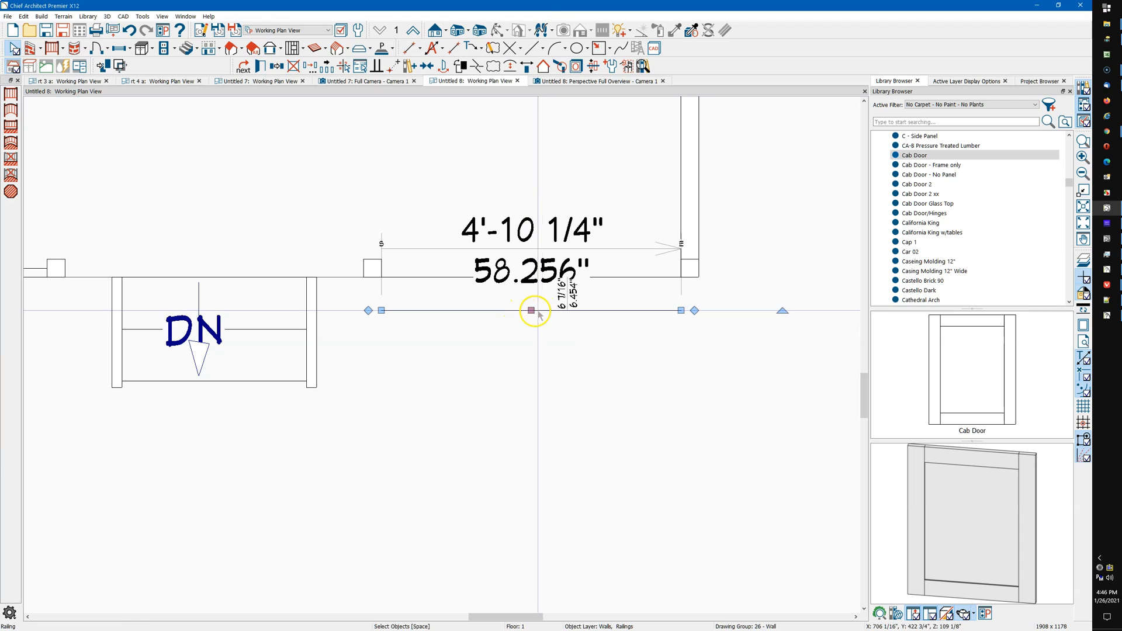
{"action": "scroll", "coordinate": [571, 367], "scroll_direction": "down", "scroll_amount": 2}
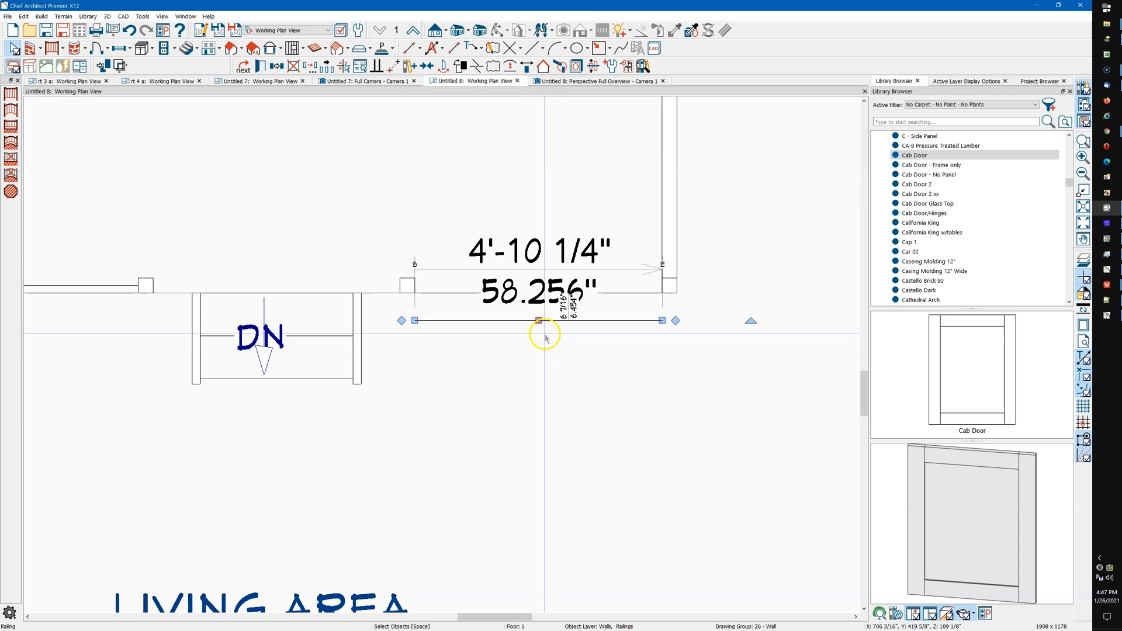
{"action": "left_click", "coordinate": [431, 69]}
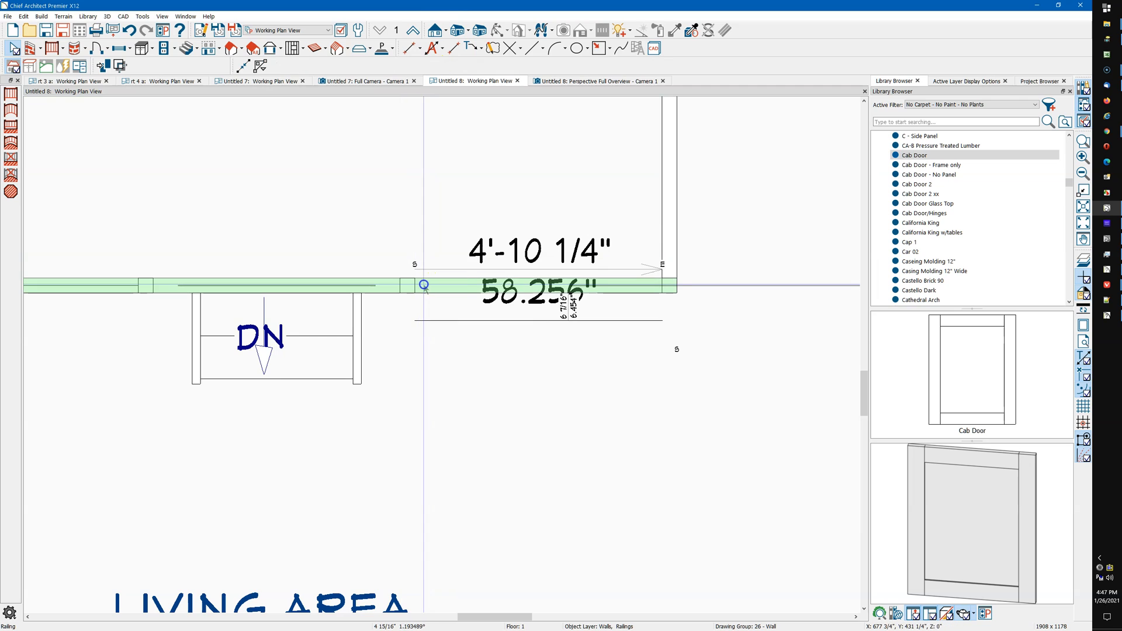
{"action": "left_click", "coordinate": [459, 320]}
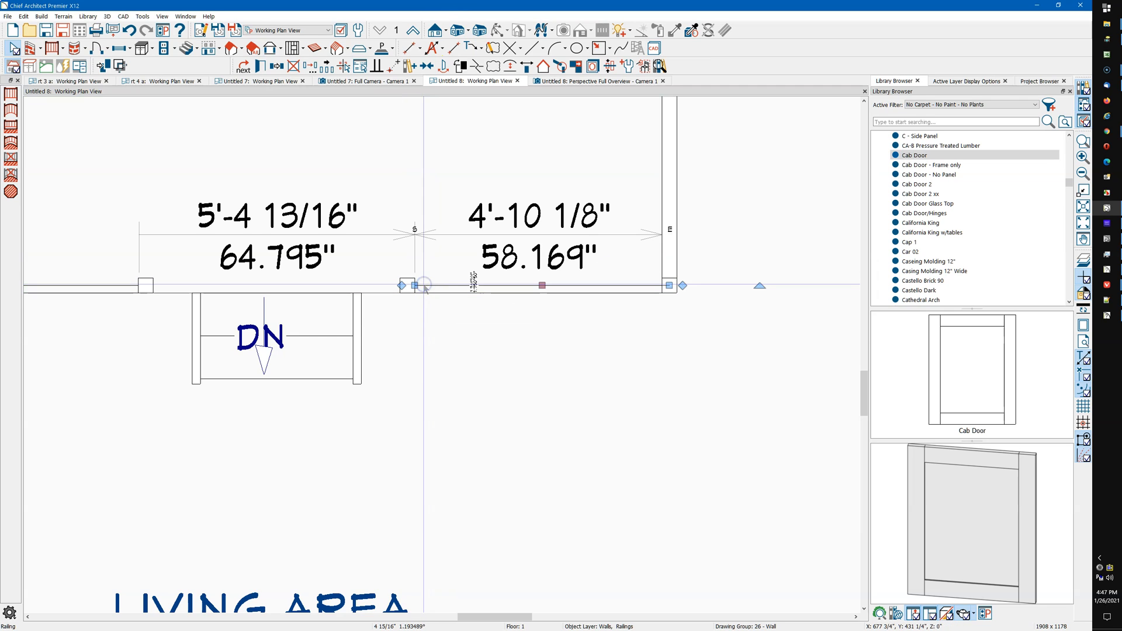
{"action": "left_click", "coordinate": [549, 353]}
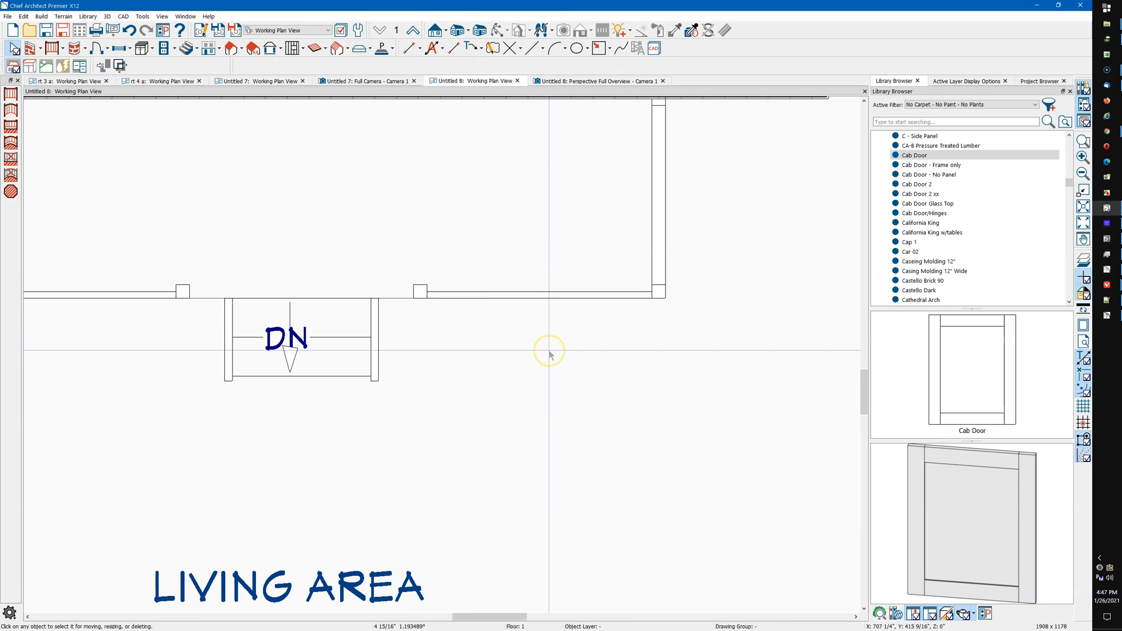
In the 3D camera view, make the new front railing's balusters round and reduce their width.
{"action": "left_click", "coordinate": [565, 82]}
{"action": "left_click_drag", "start_coordinate": [629, 359], "coordinate": [551, 345]}
{"action": "key", "text": "space"}
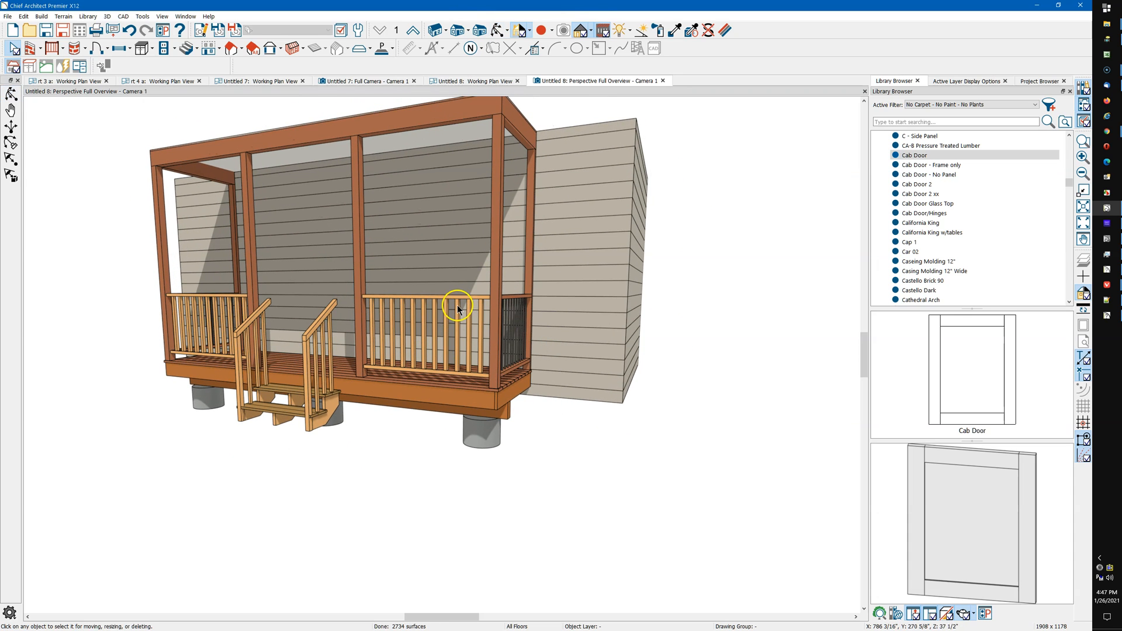
{"action": "double_click", "coordinate": [457, 305]}
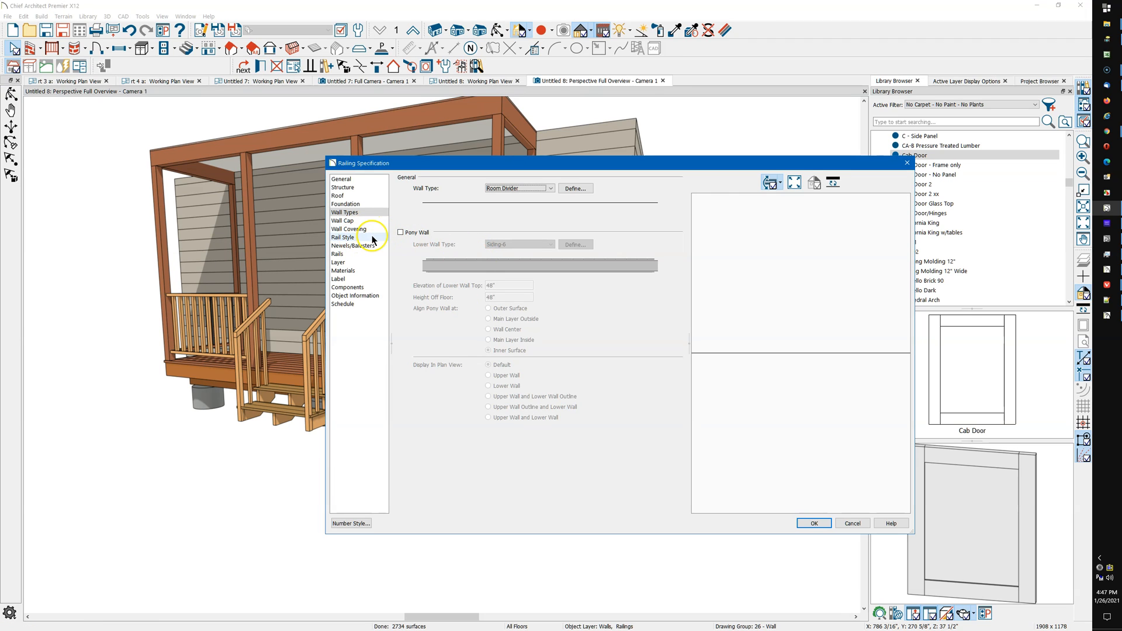
{"action": "left_click", "coordinate": [372, 247]}
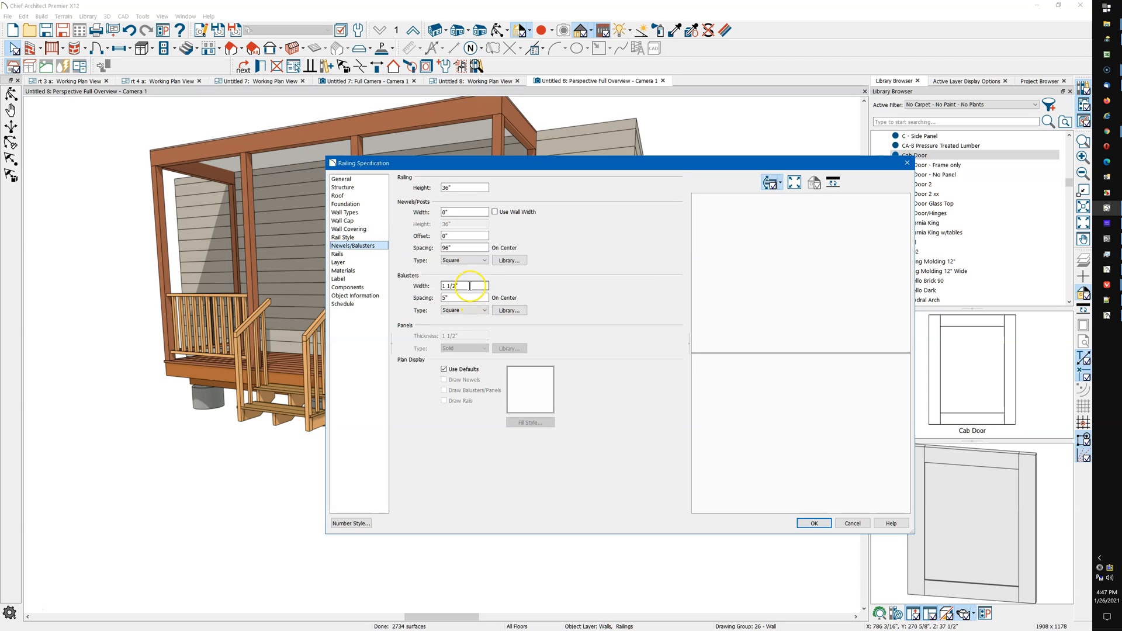
{"action": "left_click", "coordinate": [471, 311]}
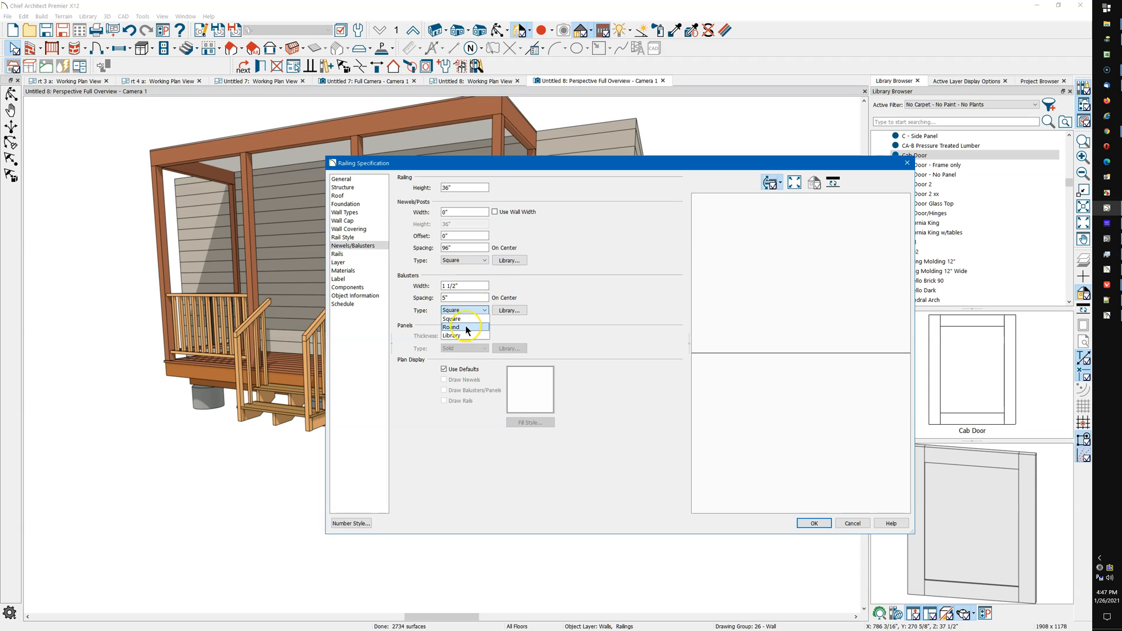
{"action": "left_click", "coordinate": [466, 326]}
{"action": "left_click_drag", "start_coordinate": [475, 285], "coordinate": [428, 296]}
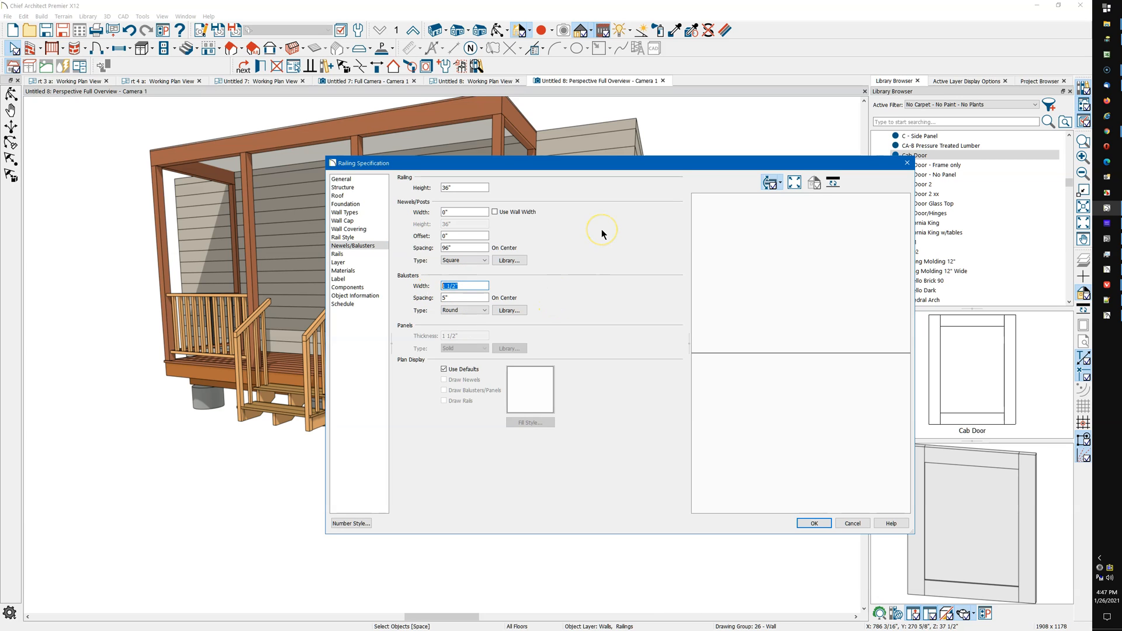
{"action": "key", "text": "BackSpace"}
{"action": "left_click", "coordinate": [565, 358]}
{"action": "left_click", "coordinate": [815, 523]}
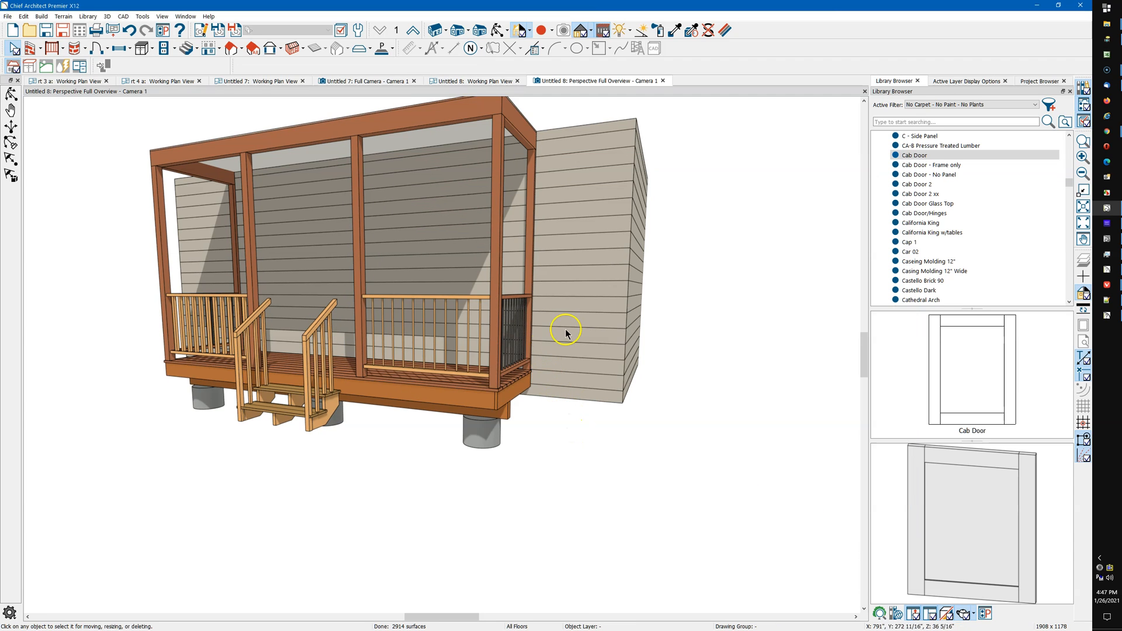
Copy the dark baluster material from the side railing onto the new front railing's balusters.
{"action": "scroll", "coordinate": [565, 333], "scroll_direction": "up", "scroll_amount": 5}
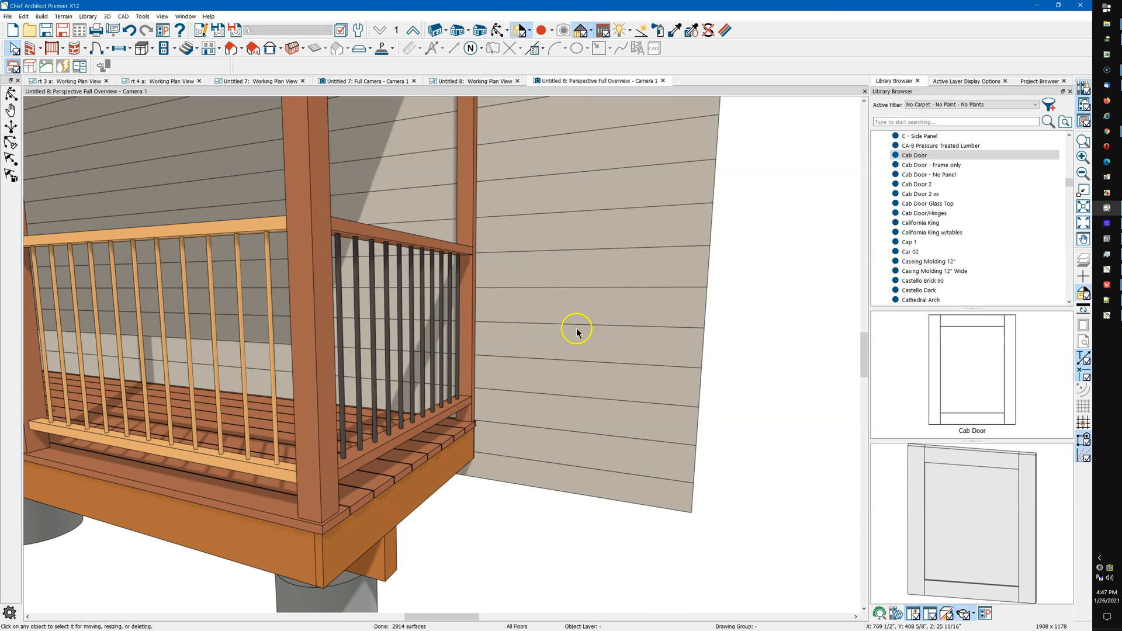
{"action": "scroll", "coordinate": [545, 383], "scroll_direction": "down", "scroll_amount": 2}
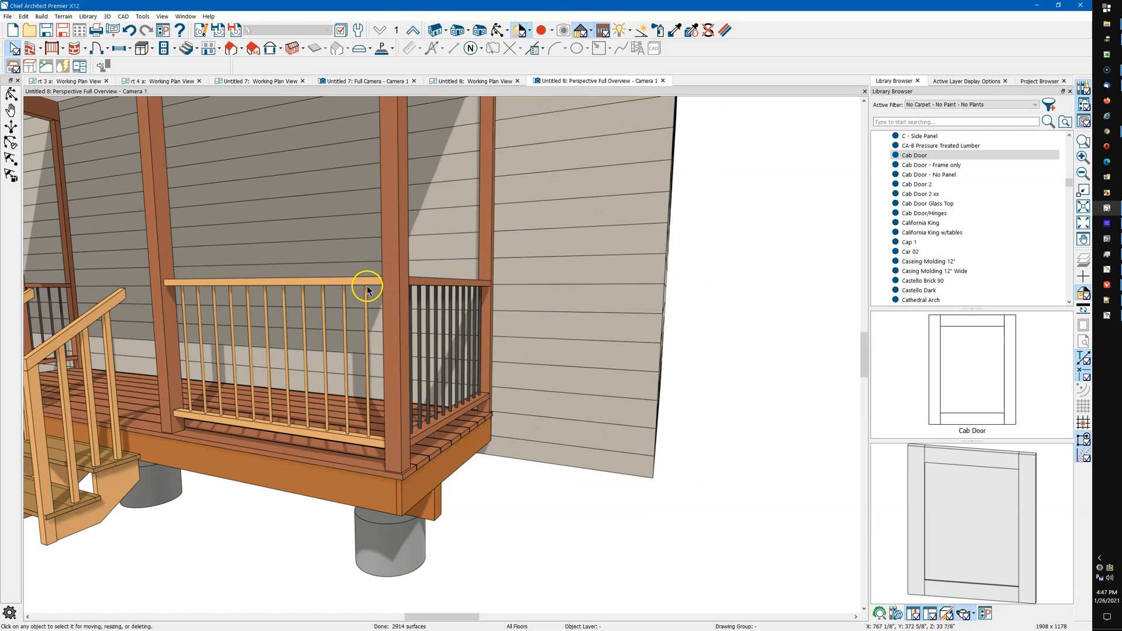
{"action": "left_click", "coordinate": [675, 31]}
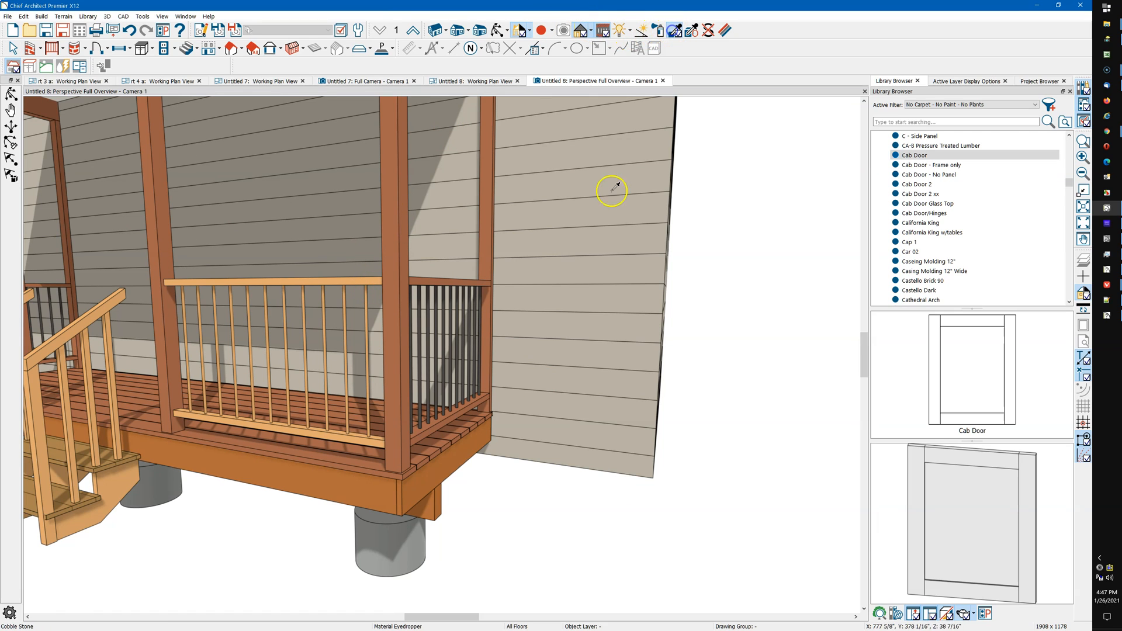
{"action": "left_click", "coordinate": [424, 284]}
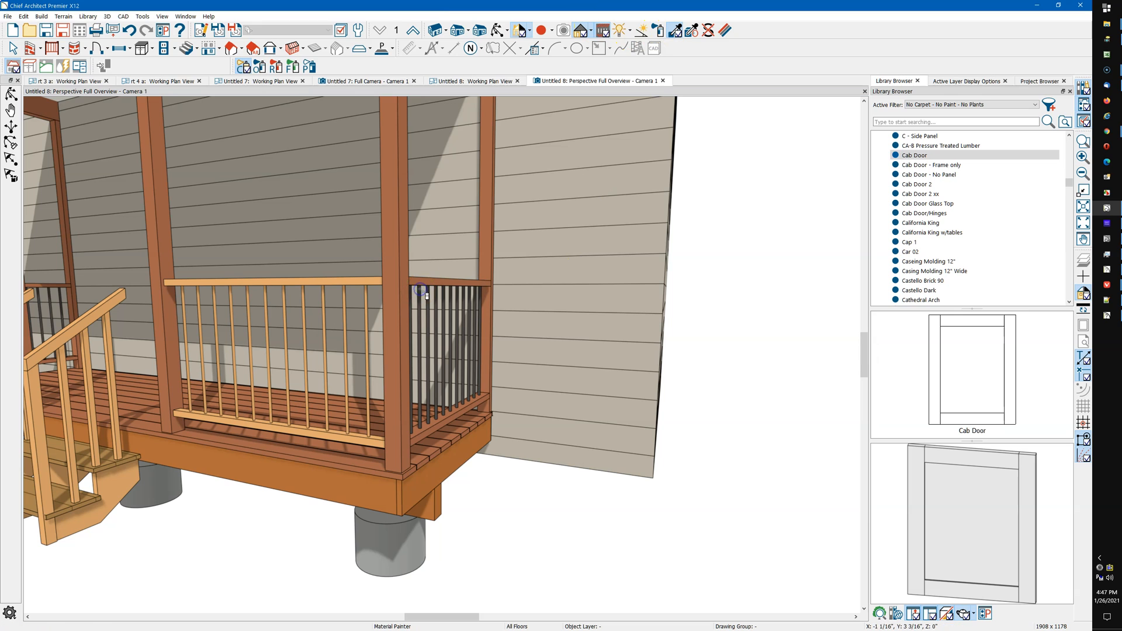
{"action": "left_click", "coordinate": [370, 298]}
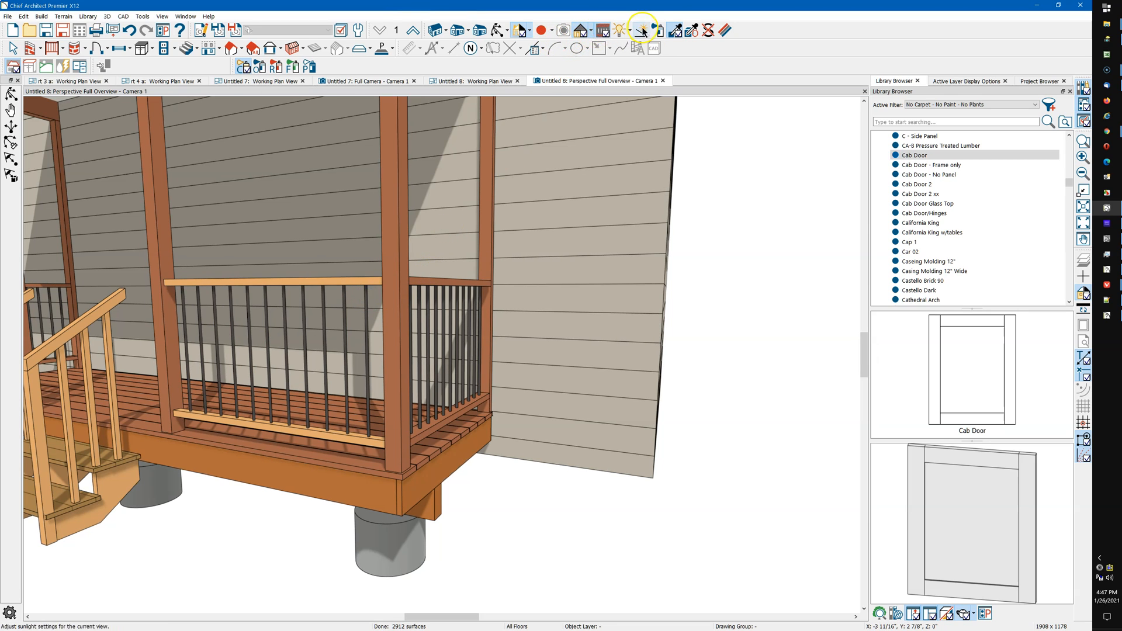
Copy the post's Redwood material onto the new front railing's rails.
{"action": "left_click", "coordinate": [691, 30]}
{"action": "left_click", "coordinate": [399, 283]}
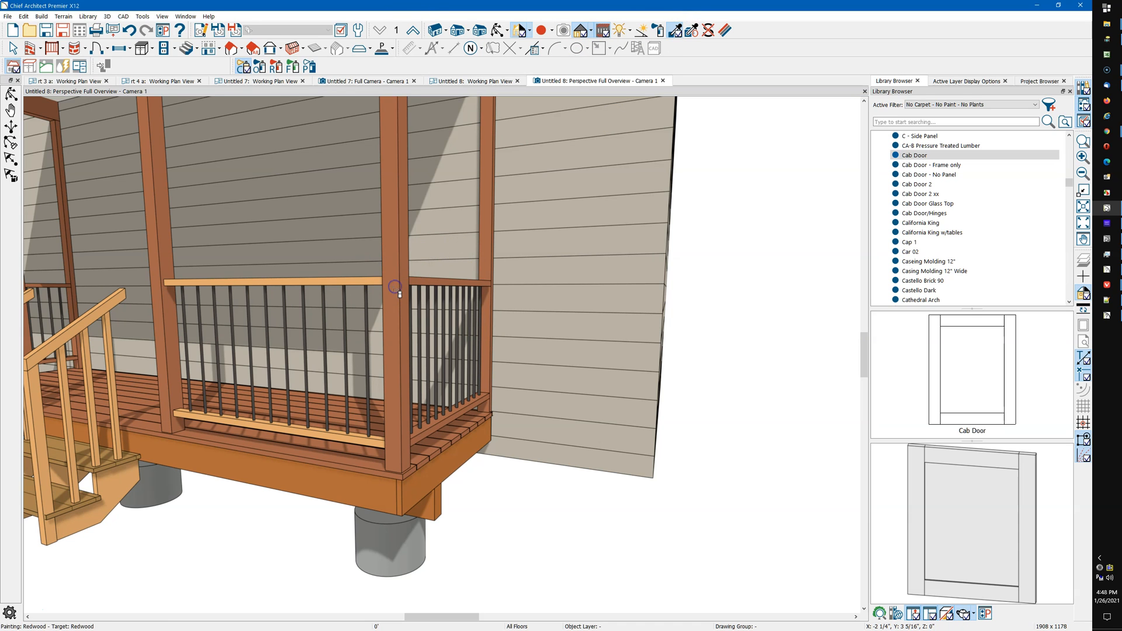
{"action": "left_click", "coordinate": [374, 281]}
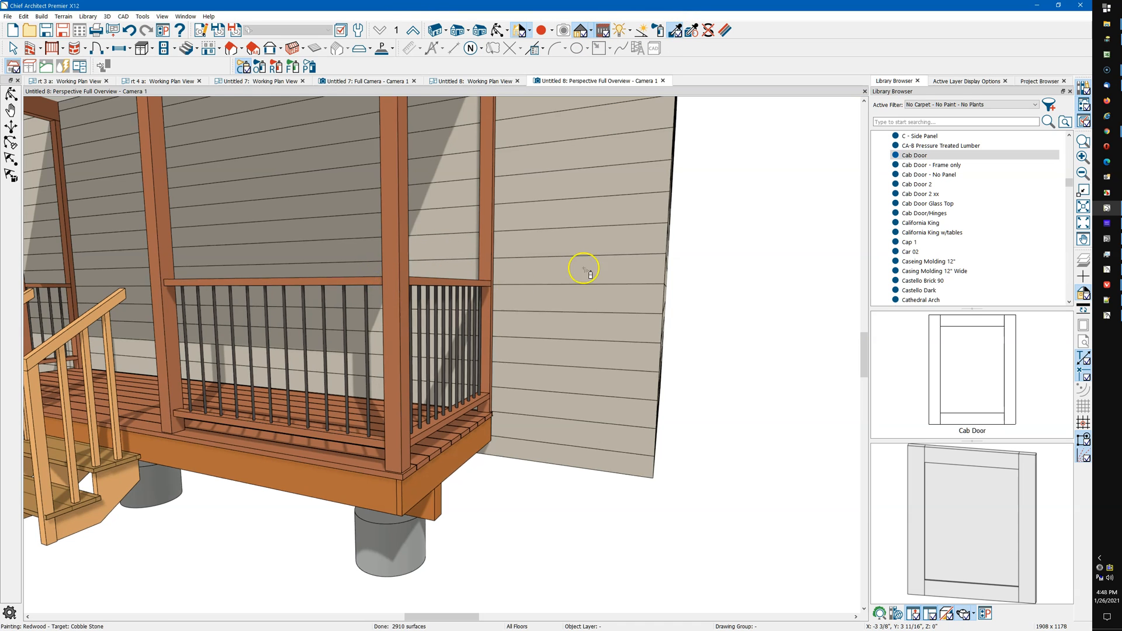
Review both front railings of the porch in 3D and return to the deck's plan view.
{"action": "scroll", "coordinate": [590, 263], "scroll_direction": "down", "scroll_amount": 2}
{"action": "left_click", "coordinate": [497, 29]}
{"action": "left_click_drag", "start_coordinate": [402, 210], "coordinate": [418, 253]}
{"action": "left_click_drag", "start_coordinate": [399, 346], "coordinate": [390, 359]}
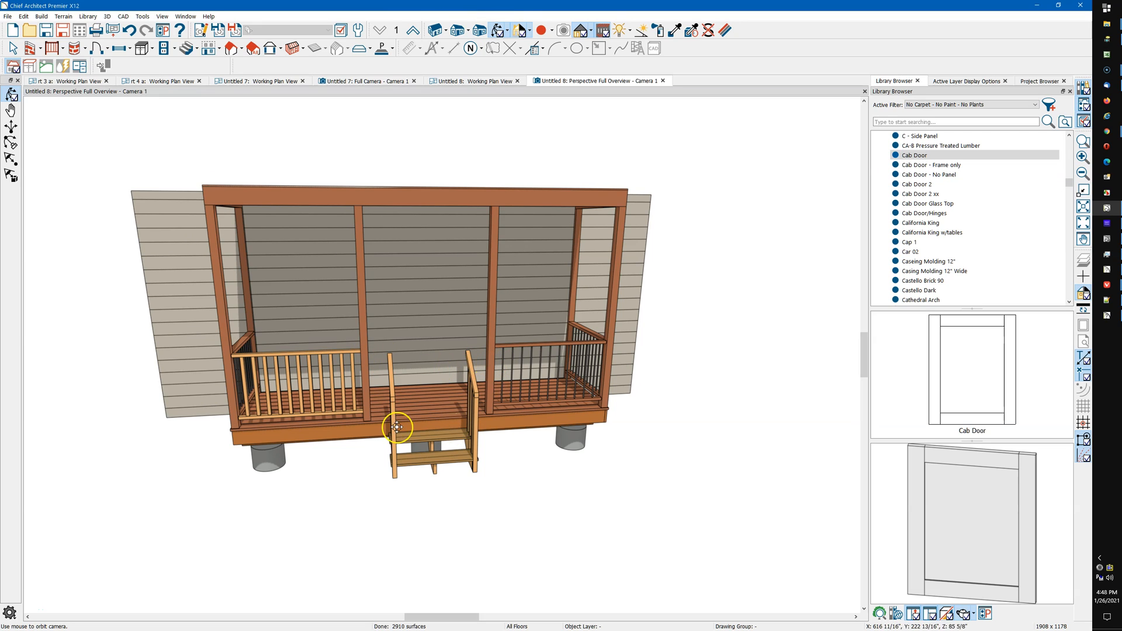
{"action": "left_click", "coordinate": [474, 81]}
{"action": "scroll", "coordinate": [485, 385], "scroll_direction": "down", "scroll_amount": 2}
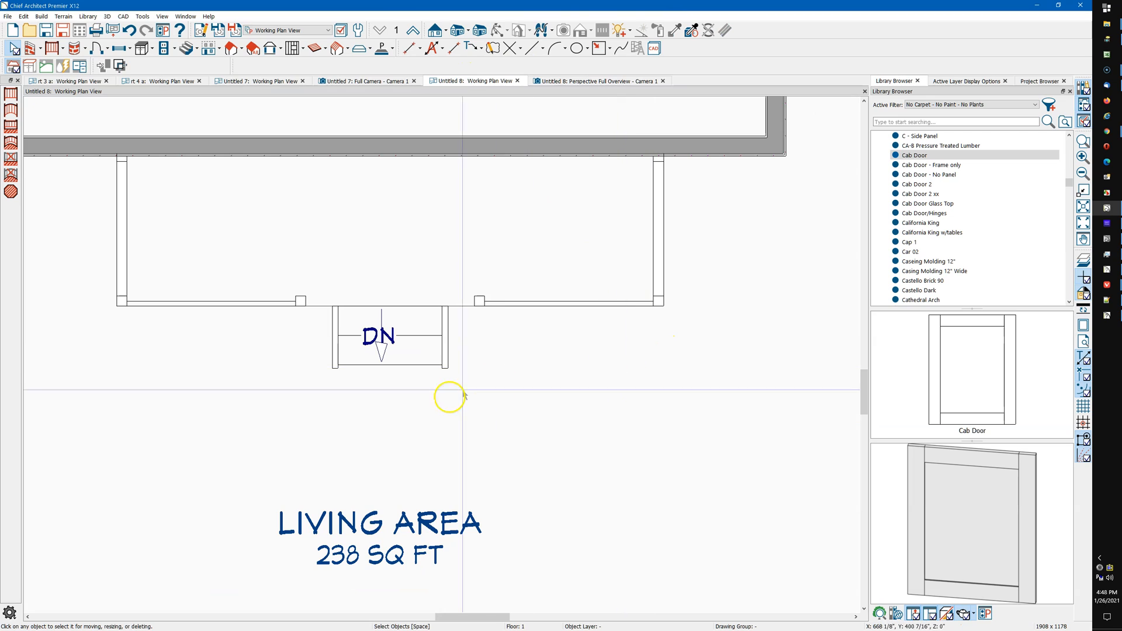
Delete the existing stairs from the front of the deck and check the porch front in the 3D camera view.
{"action": "left_click", "coordinate": [431, 363]}
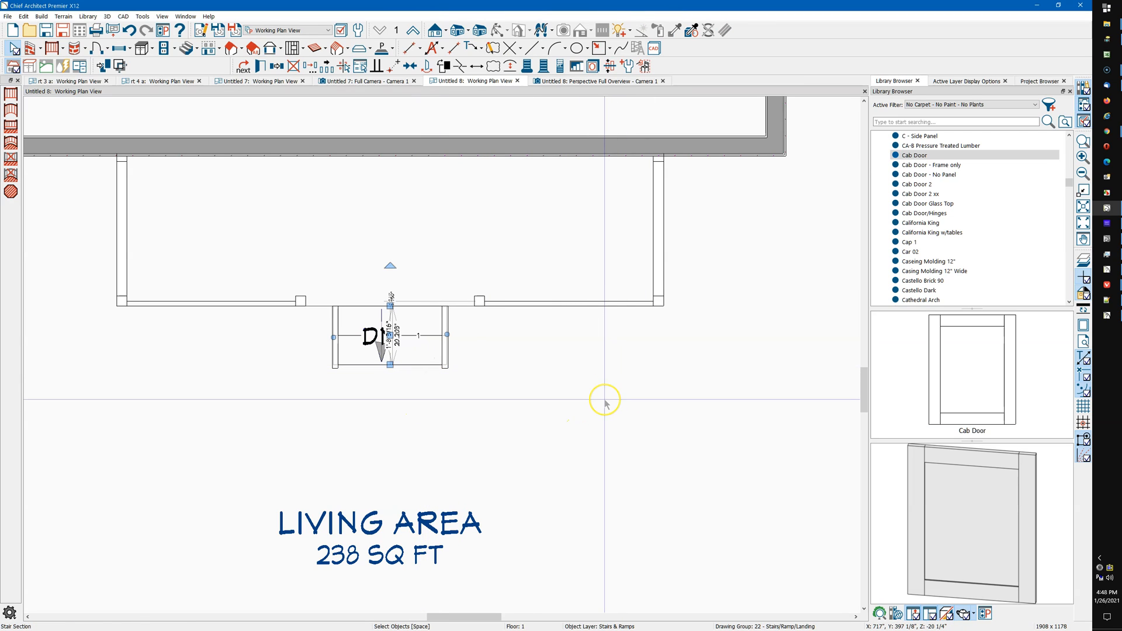
{"action": "key", "text": "Delete"}
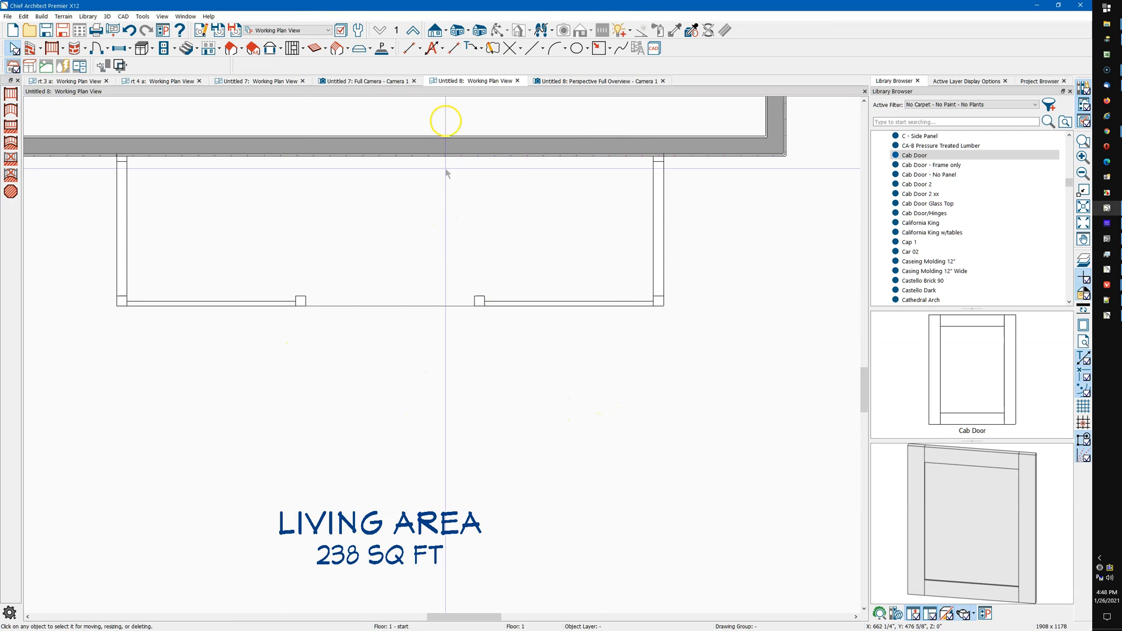
{"action": "left_click", "coordinate": [576, 81]}
{"action": "left_click_drag", "start_coordinate": [520, 298], "coordinate": [485, 339]}
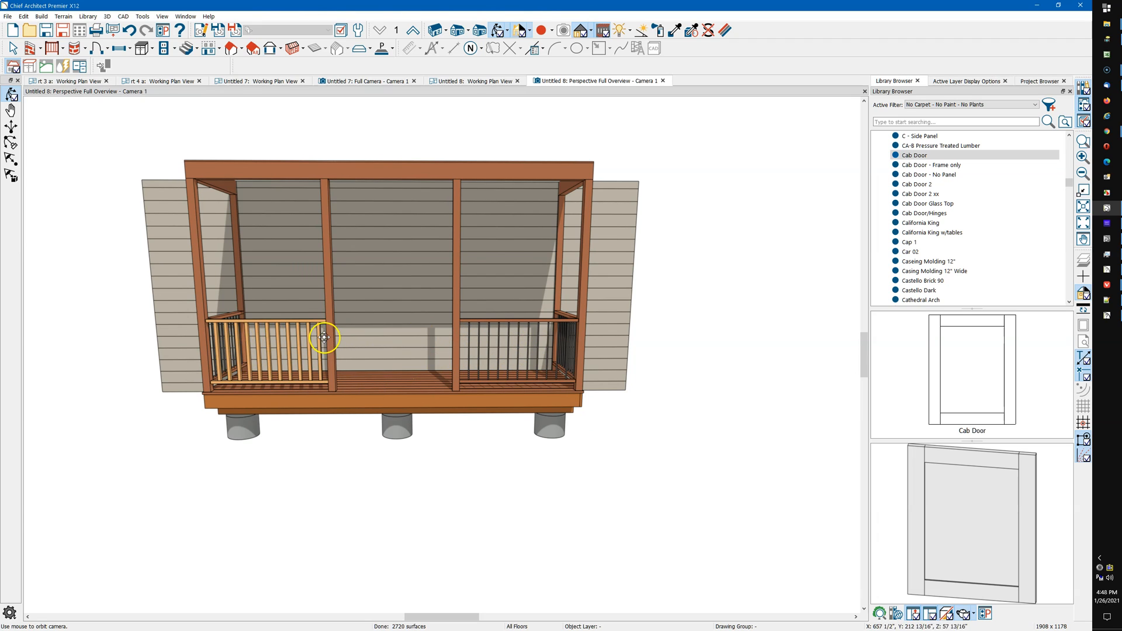
{"action": "left_click", "coordinate": [480, 81]}
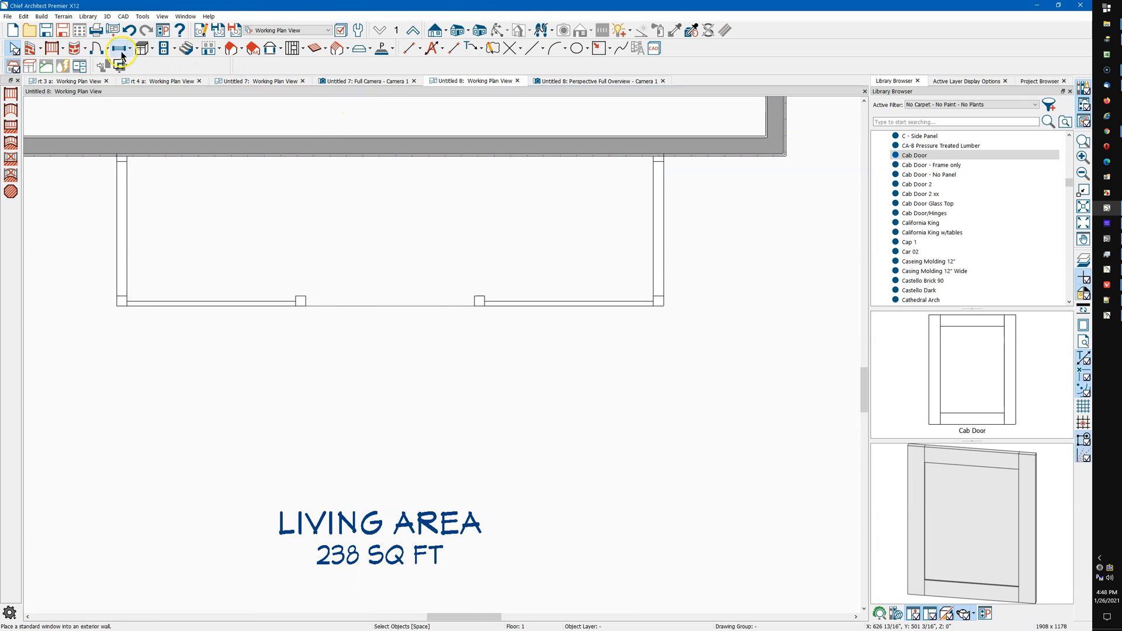
Try to draw new stairs outward from the opening between the two middle porch posts.
{"action": "left_click", "coordinate": [187, 48]}
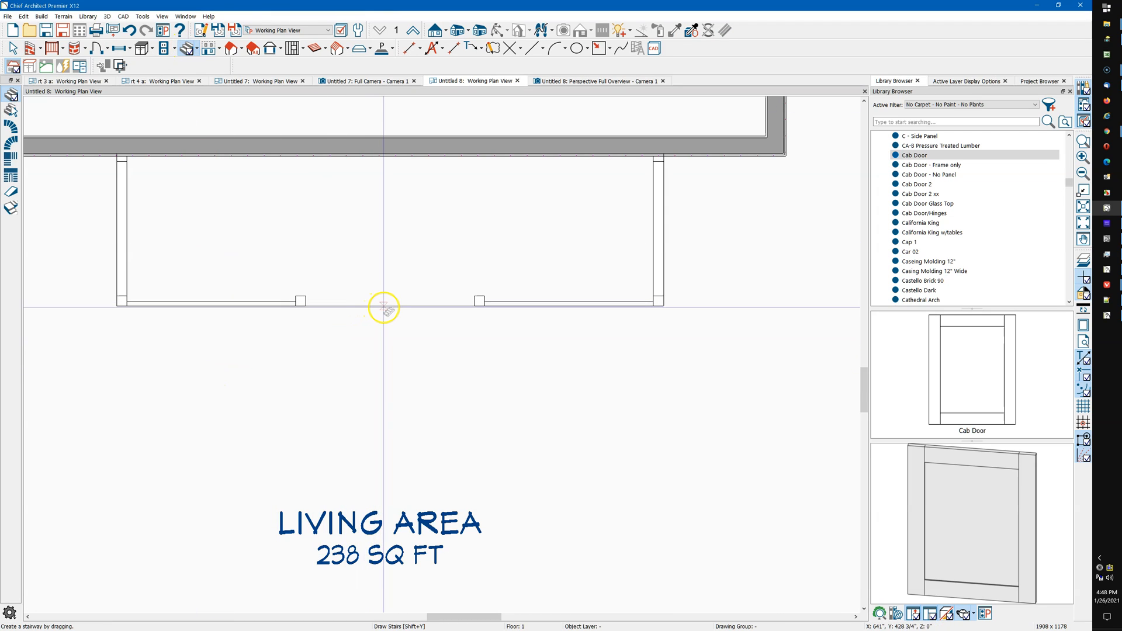
{"action": "left_click_drag", "start_coordinate": [385, 370], "coordinate": [381, 396]}
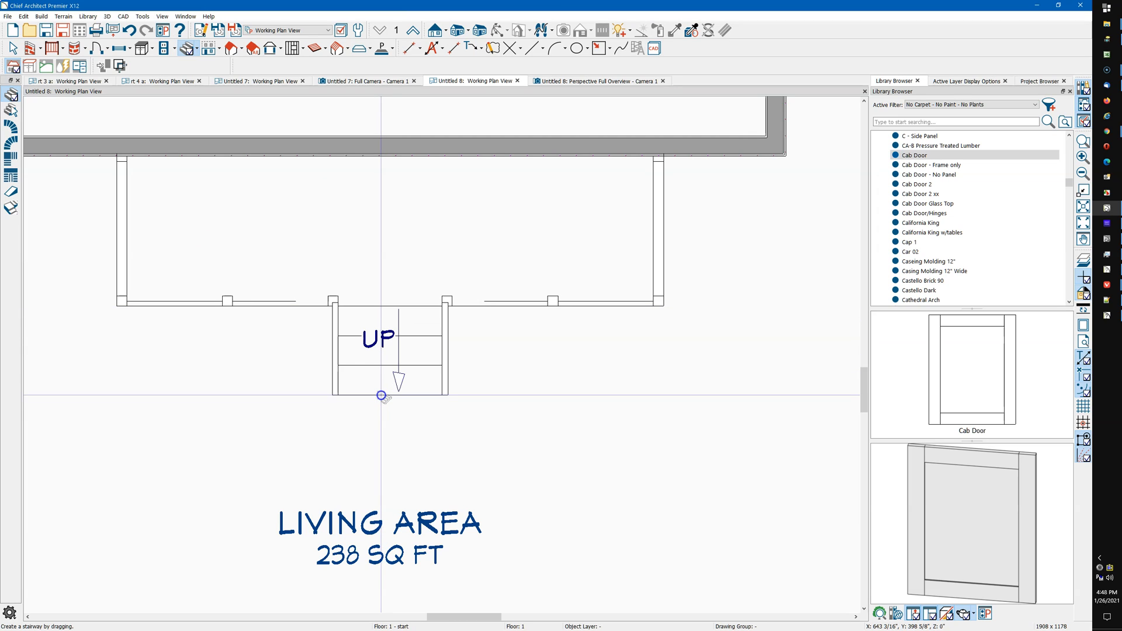
{"action": "key", "text": "space"}
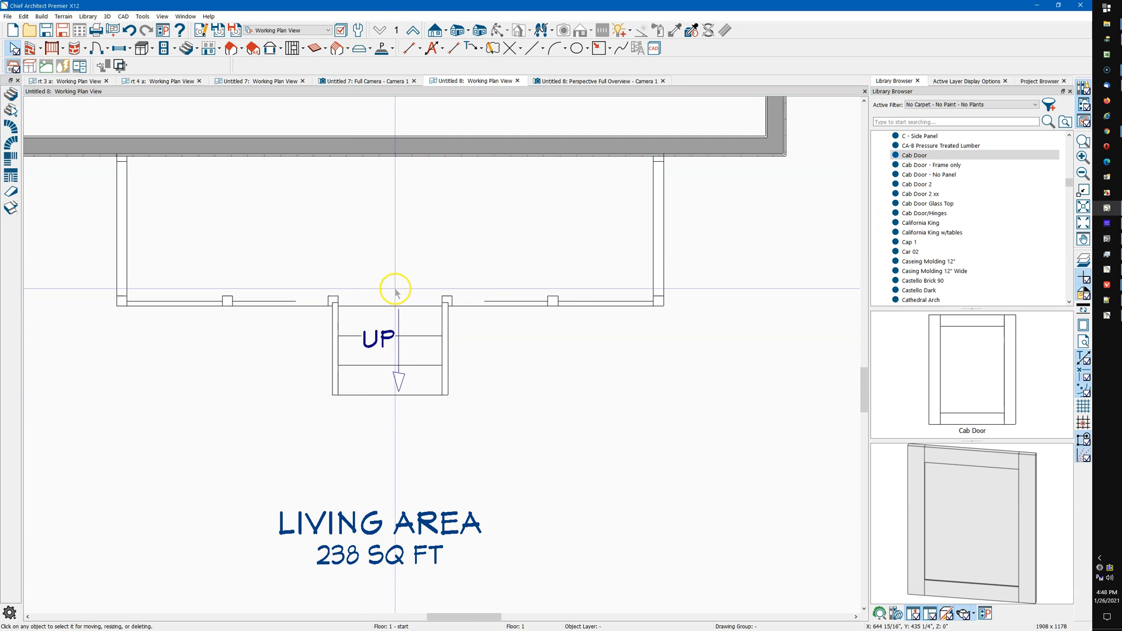
Set the width of the doorway opening at the head of the new stairs to 4'10".
{"action": "left_click", "coordinate": [395, 295]}
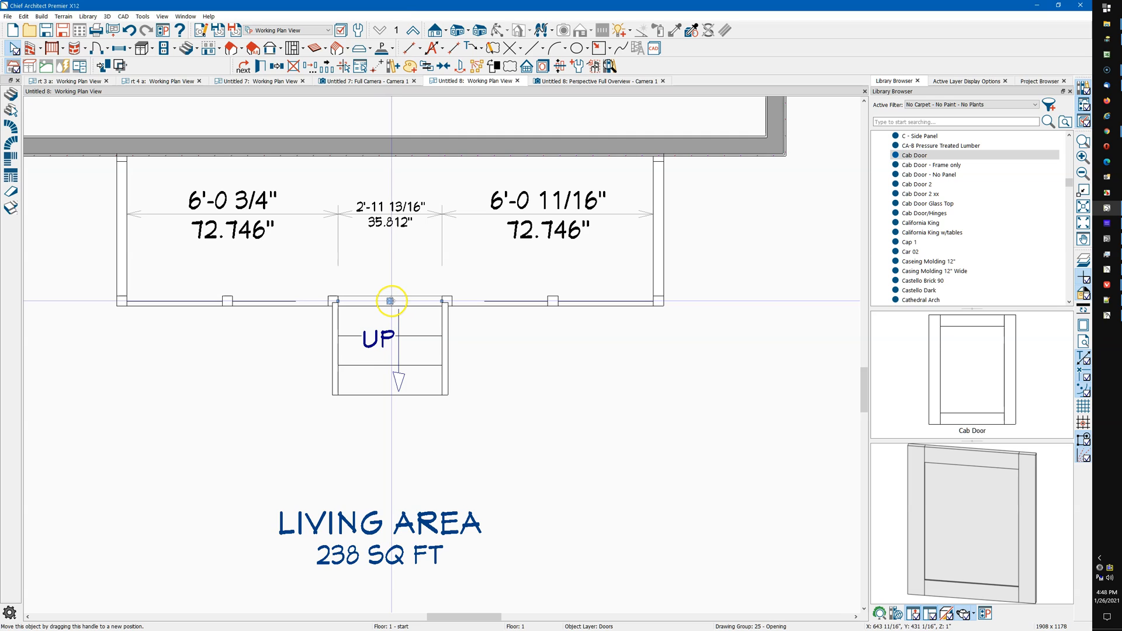
{"action": "double_click", "coordinate": [390, 300]}
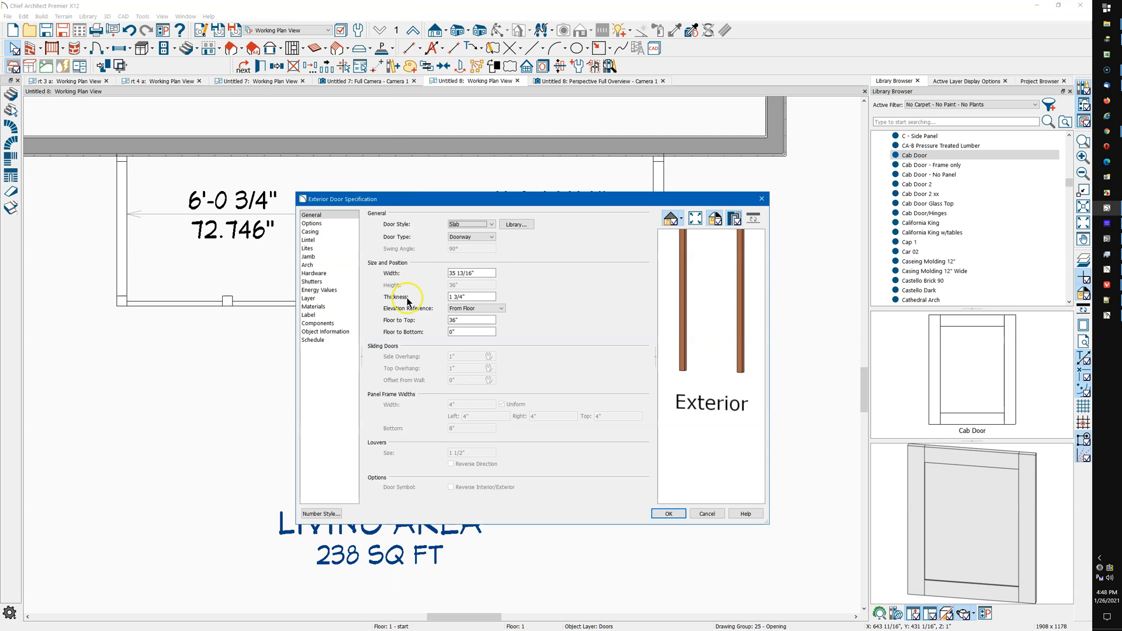
{"action": "left_click_drag", "start_coordinate": [482, 273], "coordinate": [378, 287]}
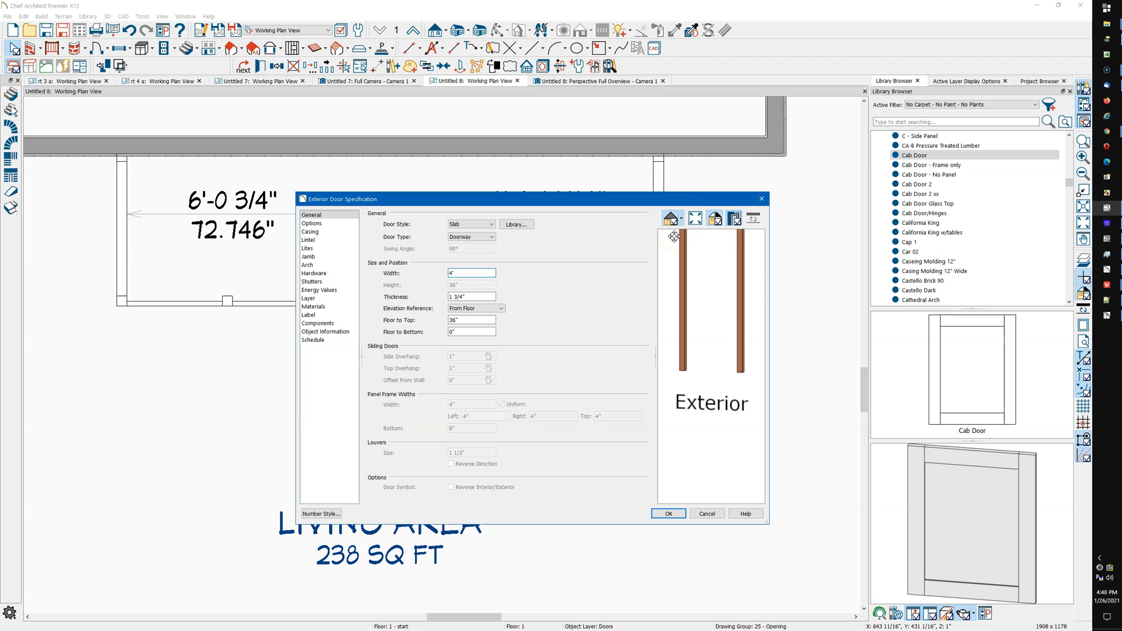
{"action": "type", "text": "4'10"}
{"action": "key", "text": "Return"}
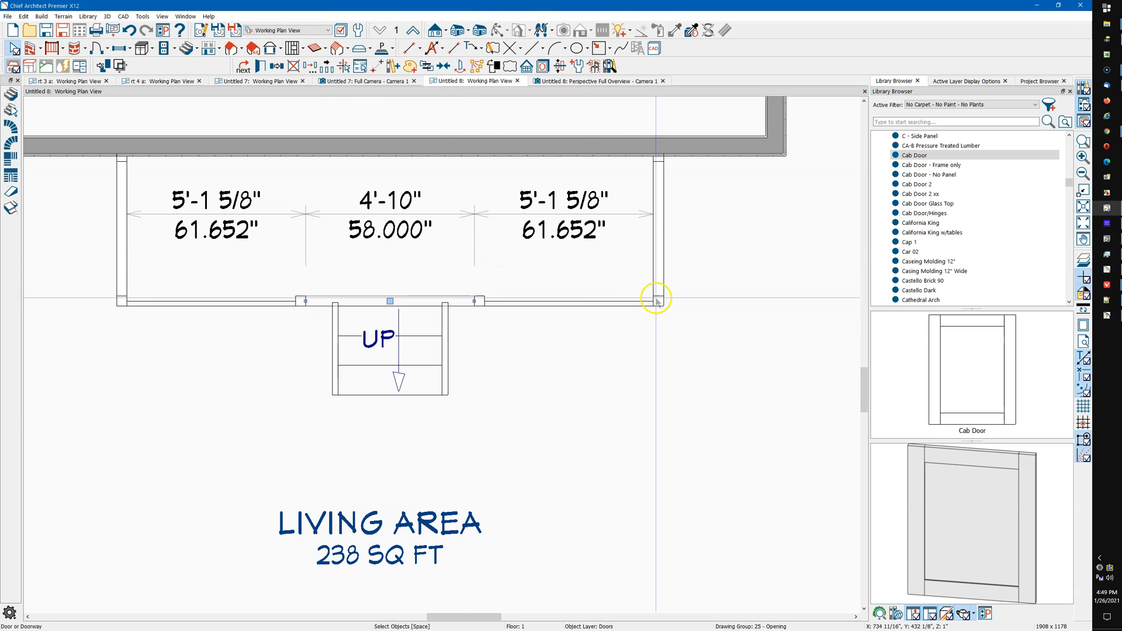
Examine the new stairs in the 3D camera view and delete them.
{"action": "left_click", "coordinate": [590, 83]}
{"action": "left_click_drag", "start_coordinate": [464, 338], "coordinate": [367, 402]}
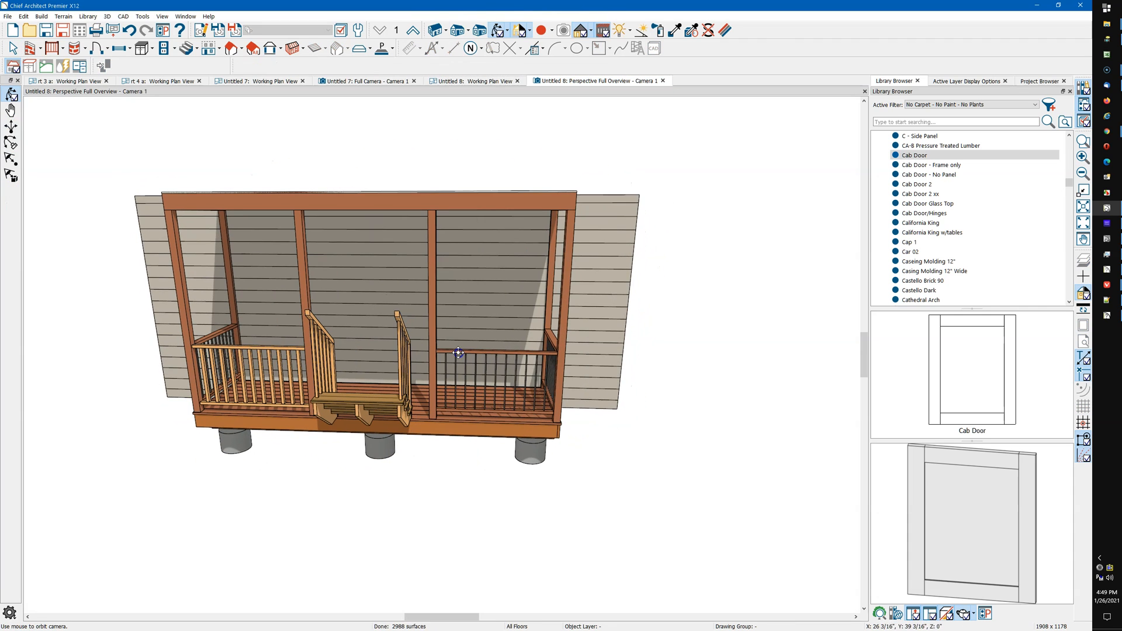
{"action": "key", "text": "space"}
{"action": "left_click", "coordinate": [365, 403]}
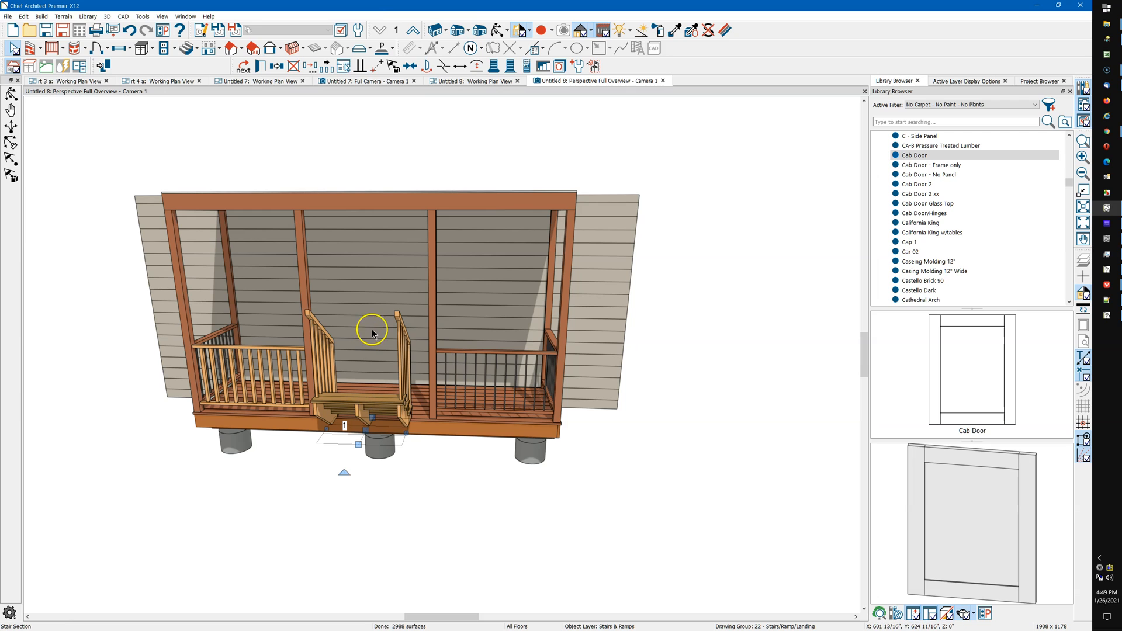
{"action": "key", "text": "Delete"}
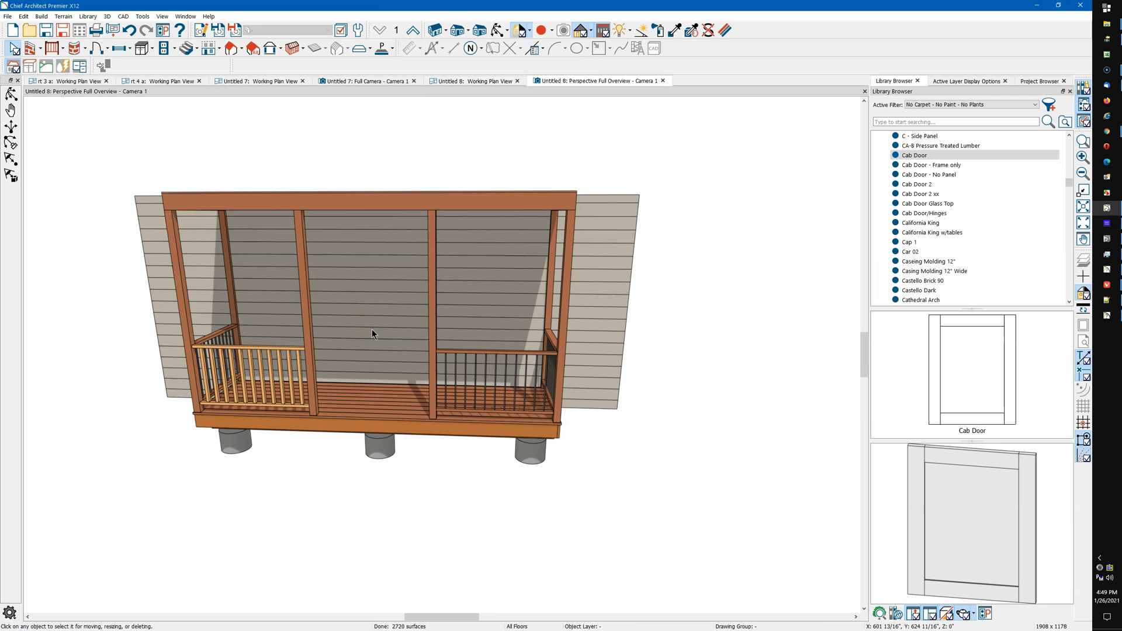
In the plan view, draw stairs descending from the deck's front edge, centred between the two middle posts.
{"action": "left_click", "coordinate": [477, 81]}
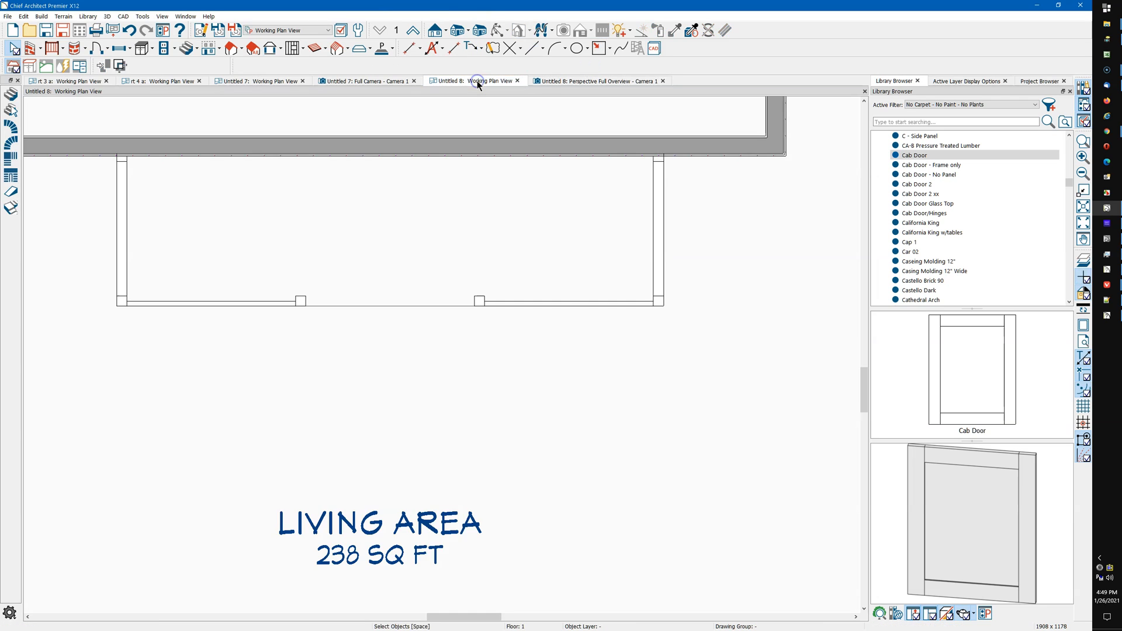
{"action": "left_click", "coordinate": [186, 48]}
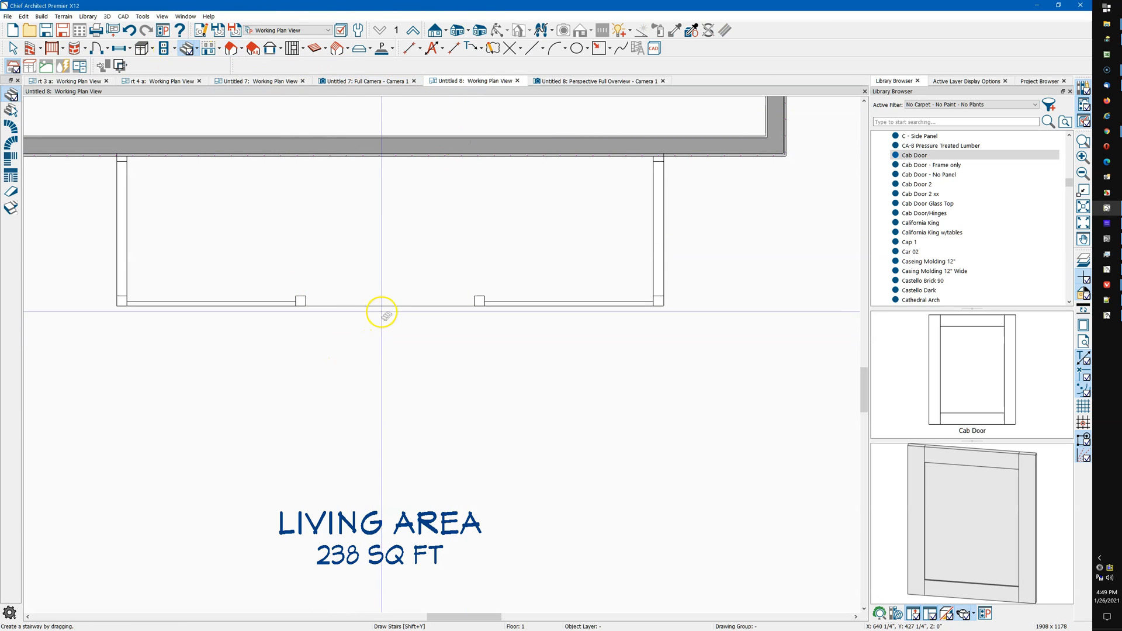
{"action": "left_click_drag", "start_coordinate": [392, 306], "coordinate": [387, 387]}
{"action": "key", "text": "space"}
Widen the railing doorway opening at the redrawn stairs to 4'10".
{"action": "left_click", "coordinate": [397, 298]}
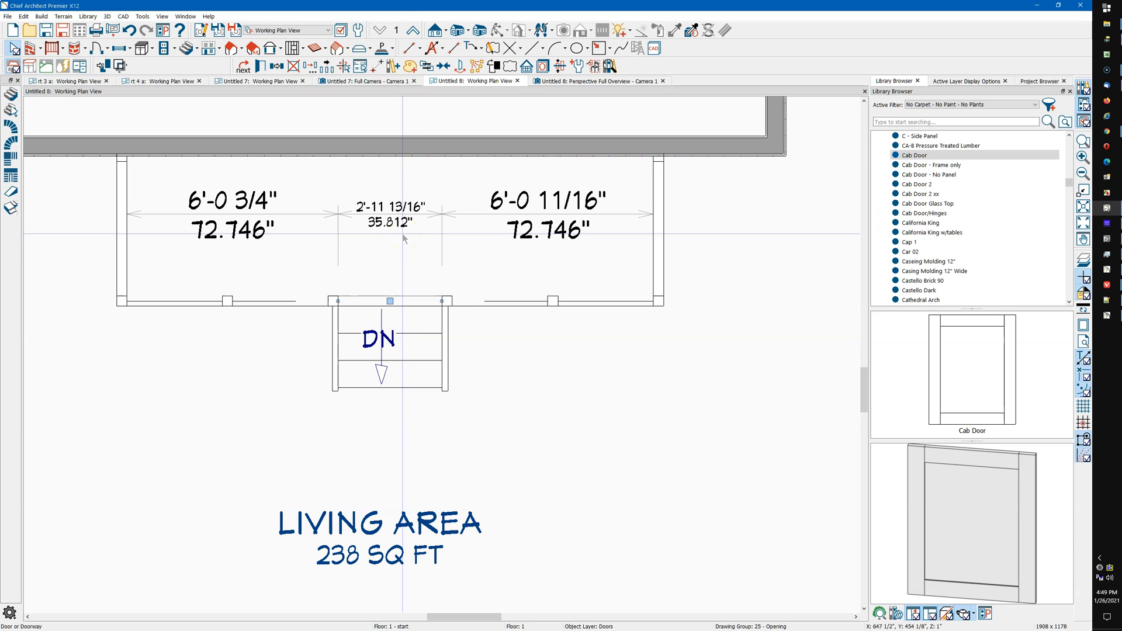
{"action": "key", "text": "ctrl+e"}
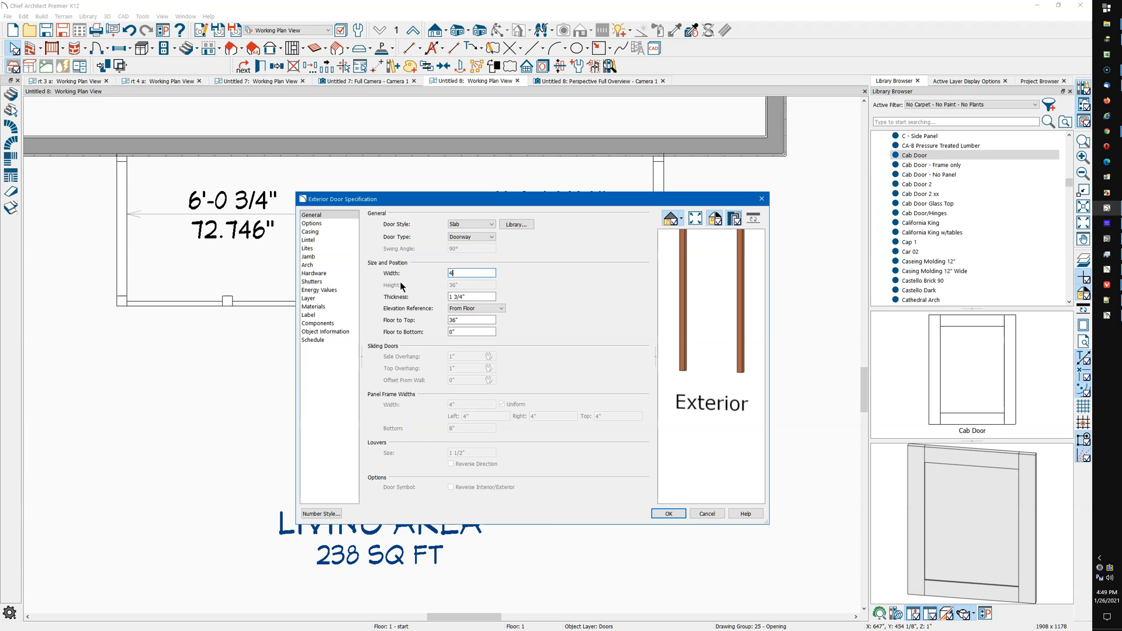
{"action": "type", "text": "4'10"}
{"action": "key", "text": "Return"}
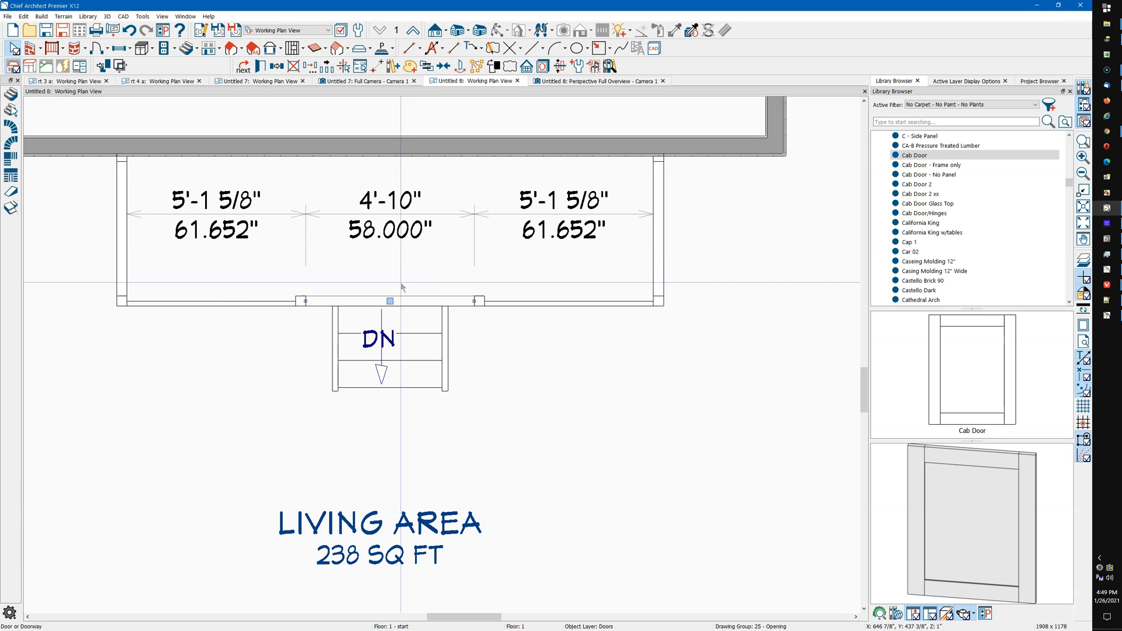
In the 3D camera view, extend the front railing with dark balusters past its post toward the stair handrail.
{"action": "left_click", "coordinate": [582, 82]}
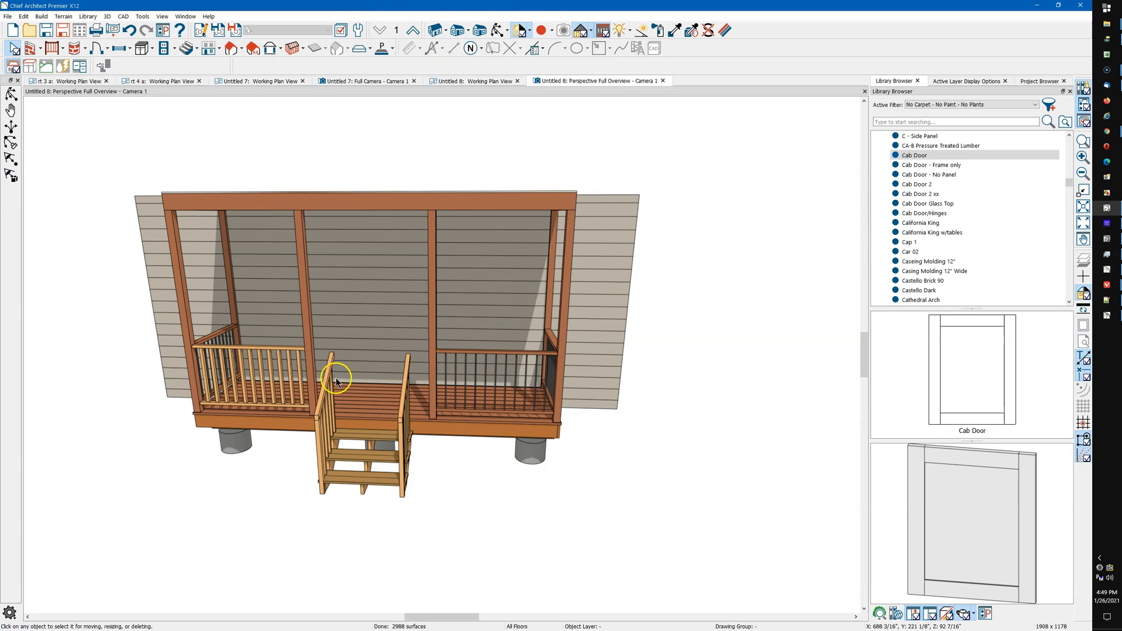
{"action": "scroll", "coordinate": [337, 383], "scroll_direction": "up", "scroll_amount": 5}
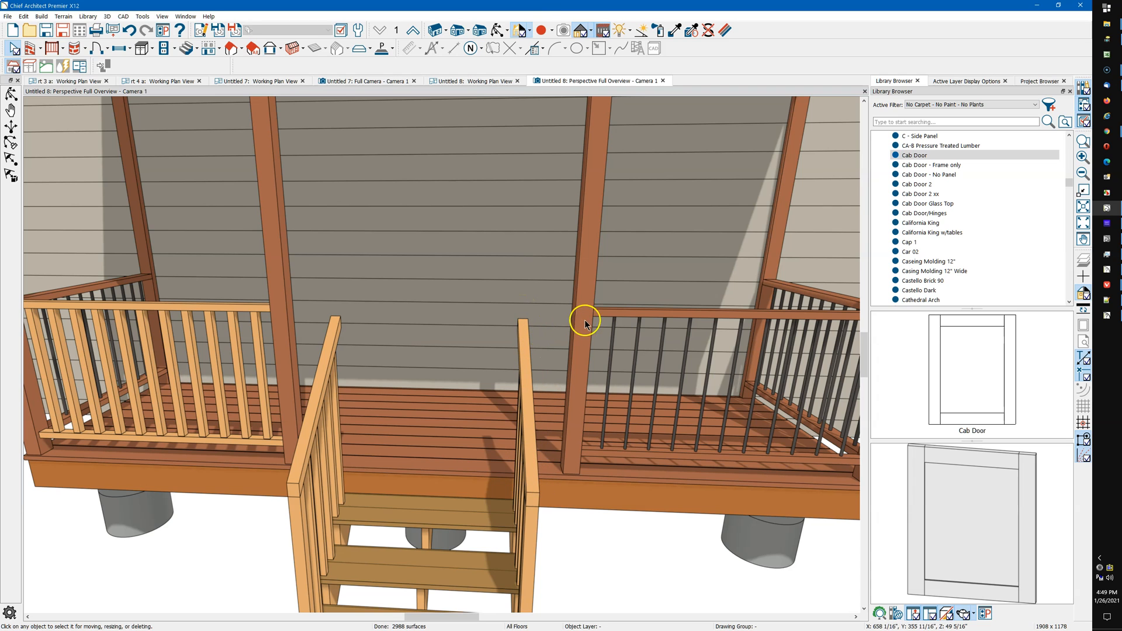
{"action": "left_click", "coordinate": [610, 312]}
{"action": "scroll", "coordinate": [462, 298], "scroll_direction": "down", "scroll_amount": 5}
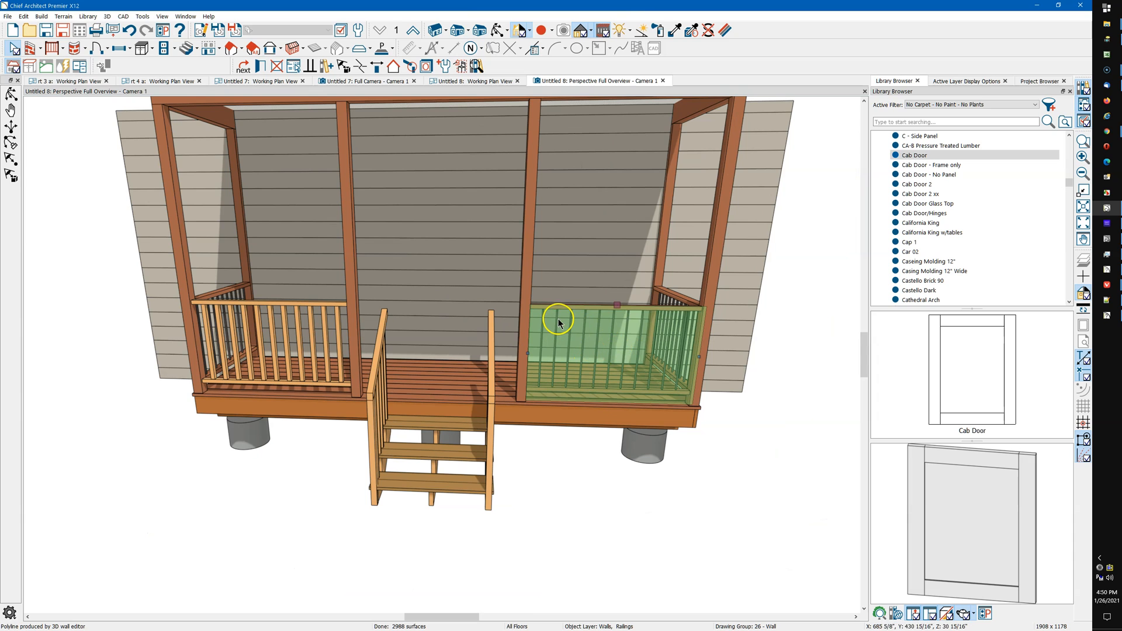
{"action": "scroll", "coordinate": [597, 309], "scroll_direction": "up", "scroll_amount": 2}
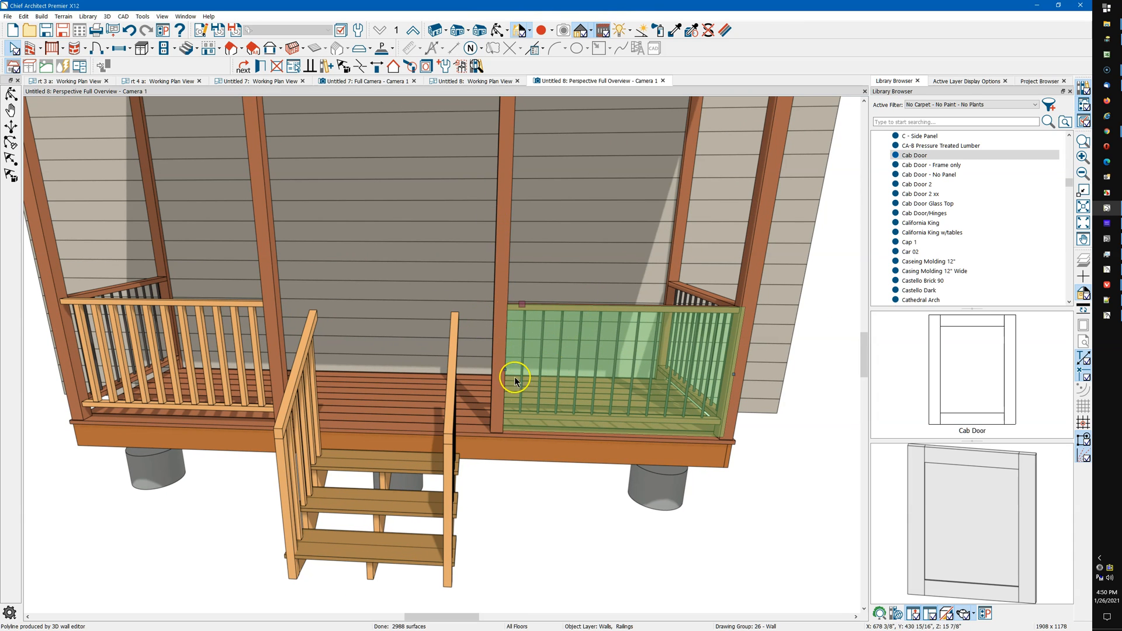
{"action": "left_click_drag", "start_coordinate": [503, 368], "coordinate": [460, 369]}
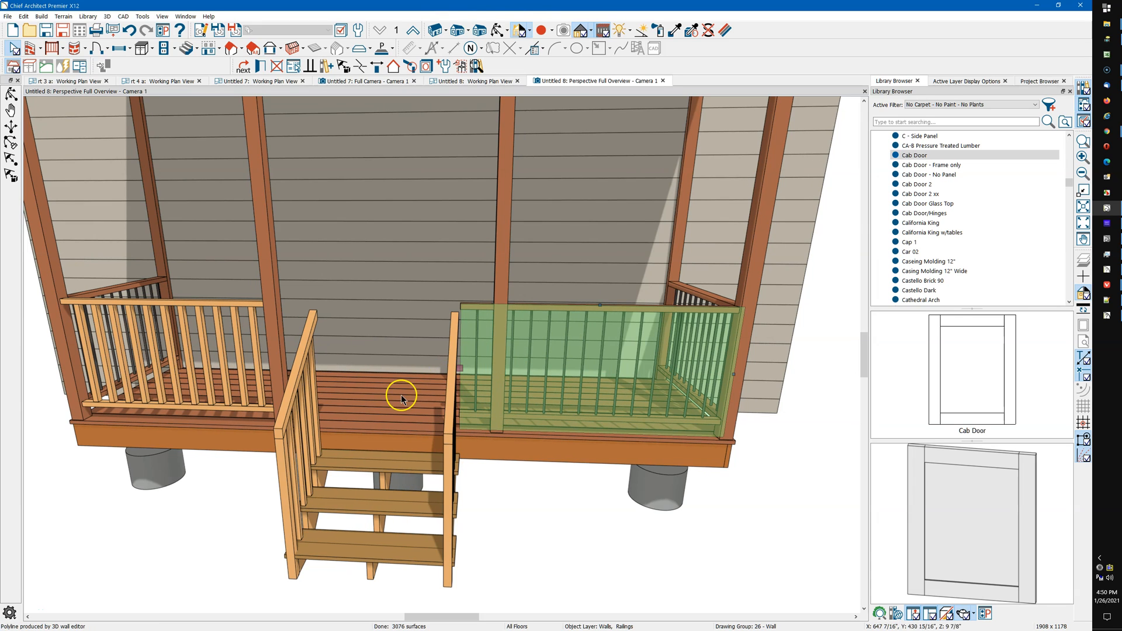
{"action": "left_click", "coordinate": [505, 414]}
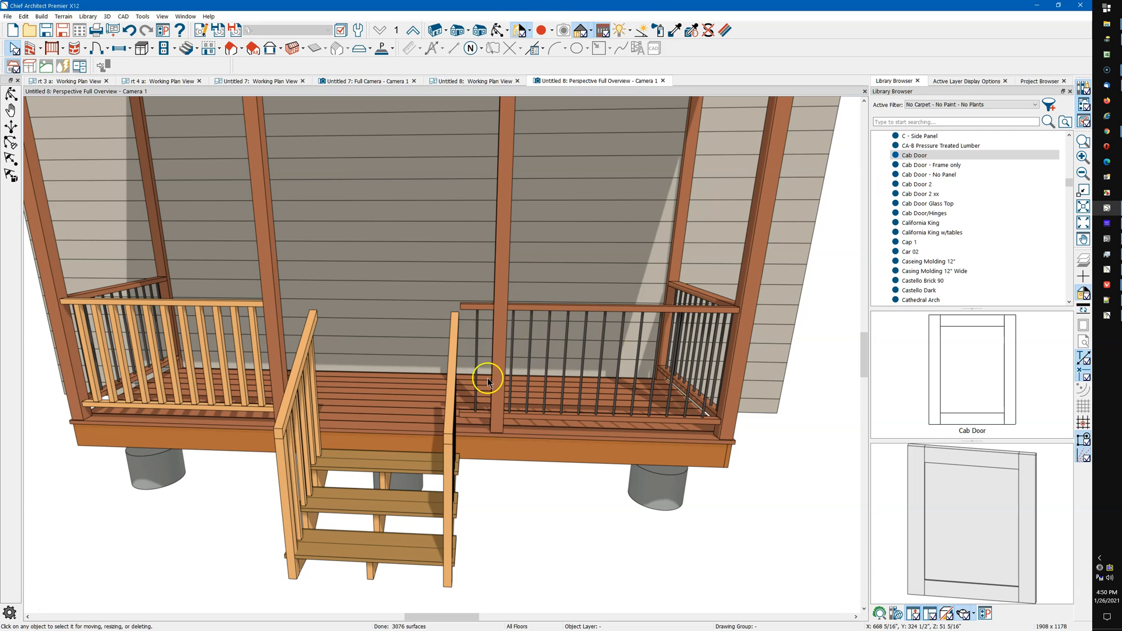
Pull the extended end of the dark-baluster front railing back to its porch post.
{"action": "left_click", "coordinate": [482, 305]}
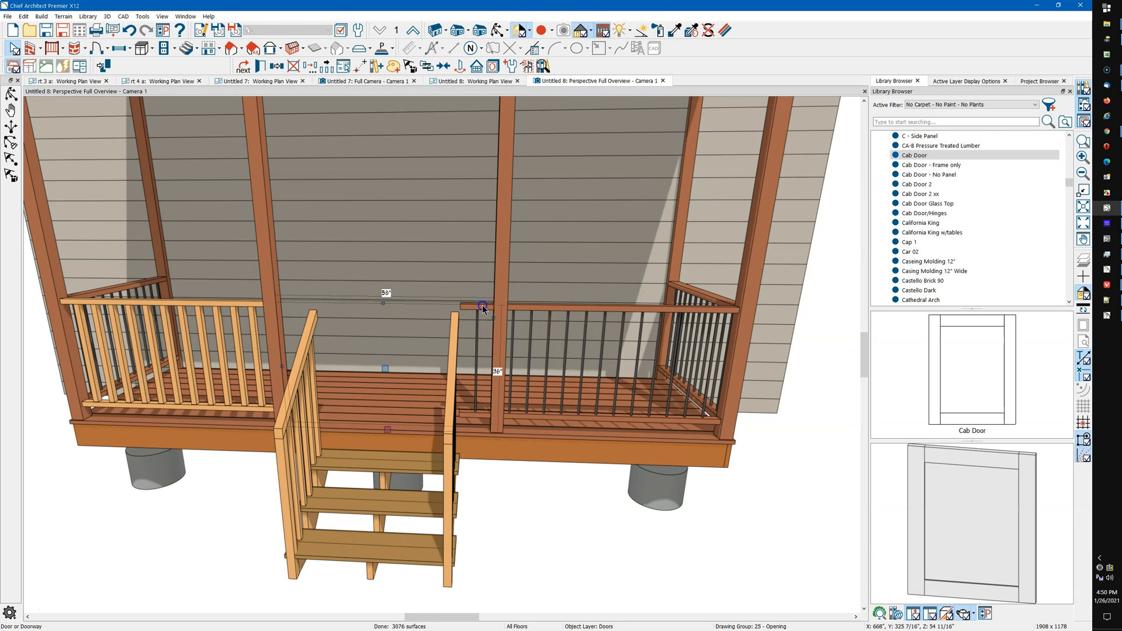
{"action": "left_click", "coordinate": [529, 310]}
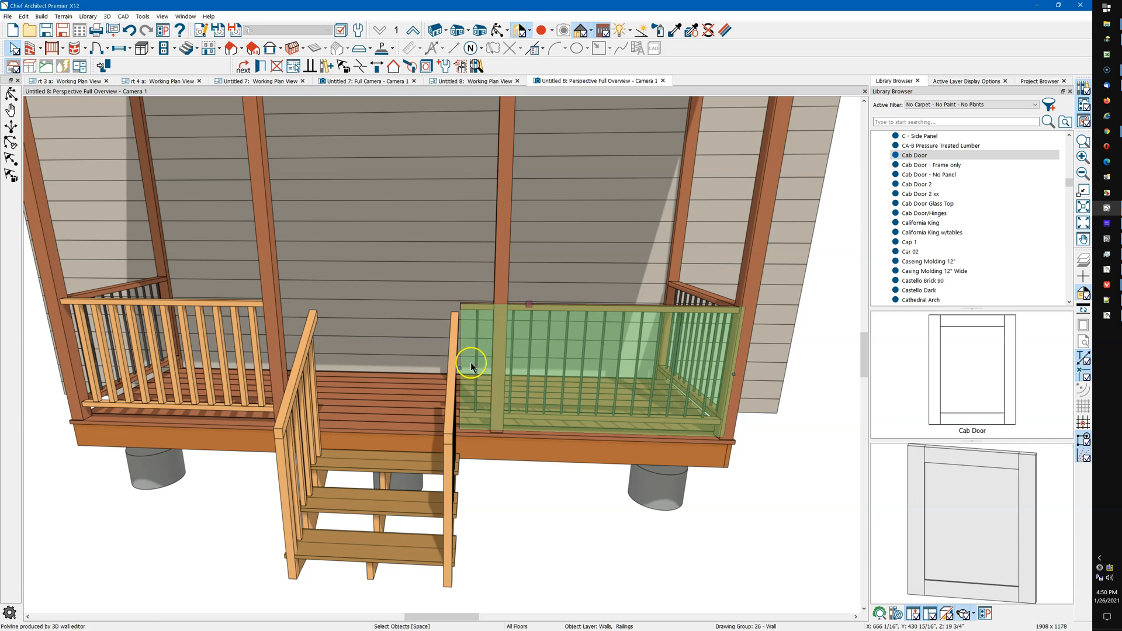
{"action": "left_click_drag", "start_coordinate": [458, 363], "coordinate": [504, 364]}
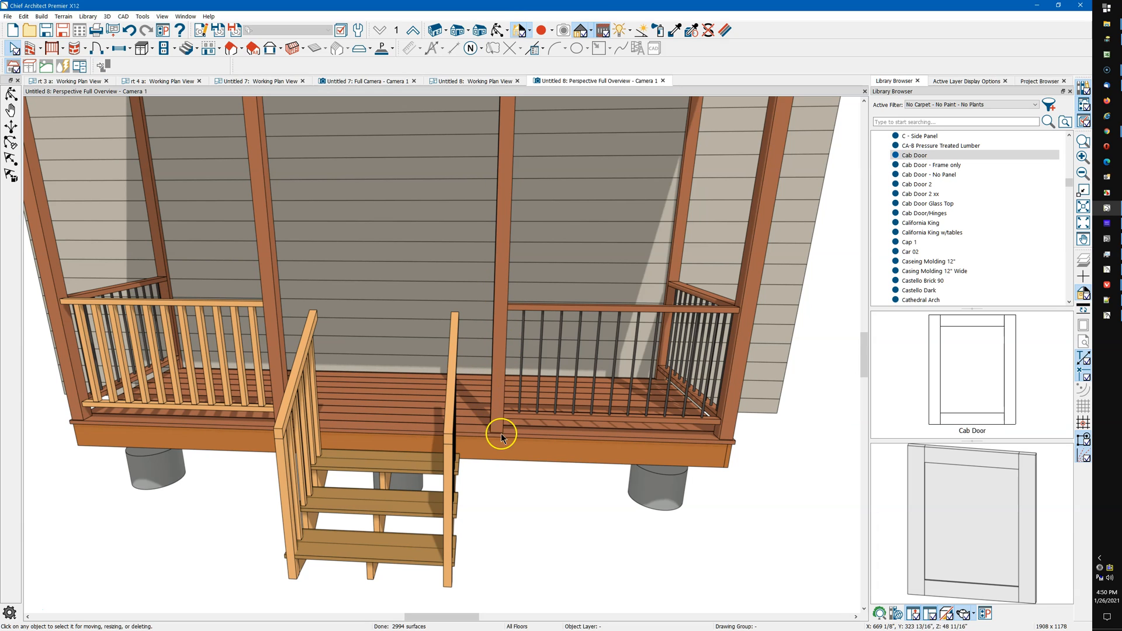
Review the porch, railings and stairs in 3D from the side and from the front.
{"action": "scroll", "coordinate": [519, 441], "scroll_direction": "down", "scroll_amount": 3}
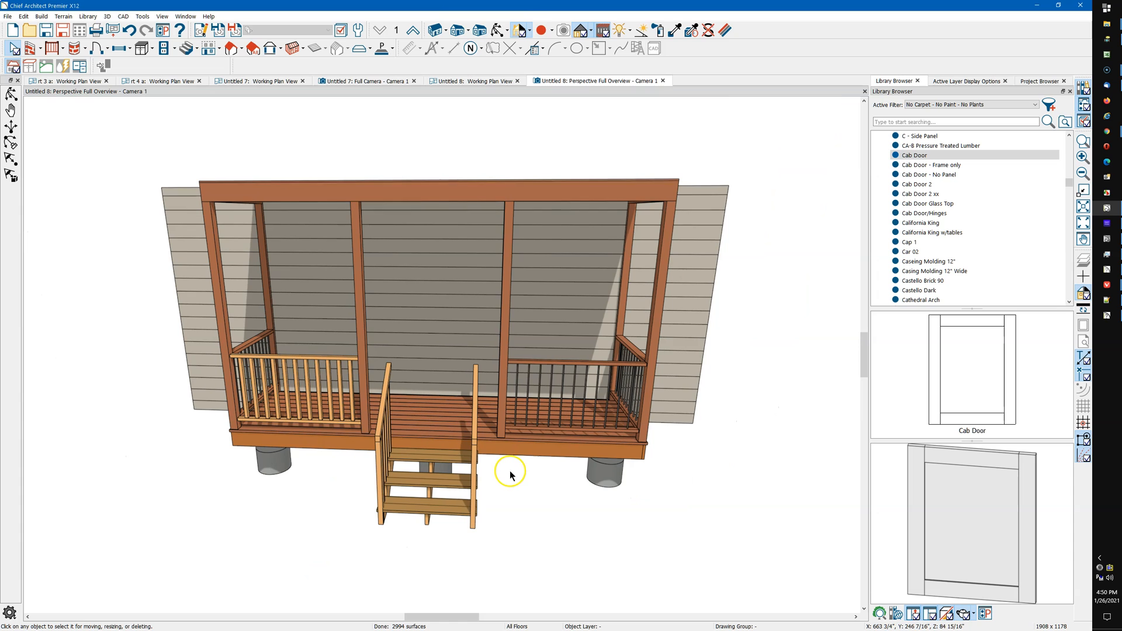
{"action": "left_click", "coordinate": [498, 30]}
{"action": "left_click_drag", "start_coordinate": [463, 311], "coordinate": [499, 304]}
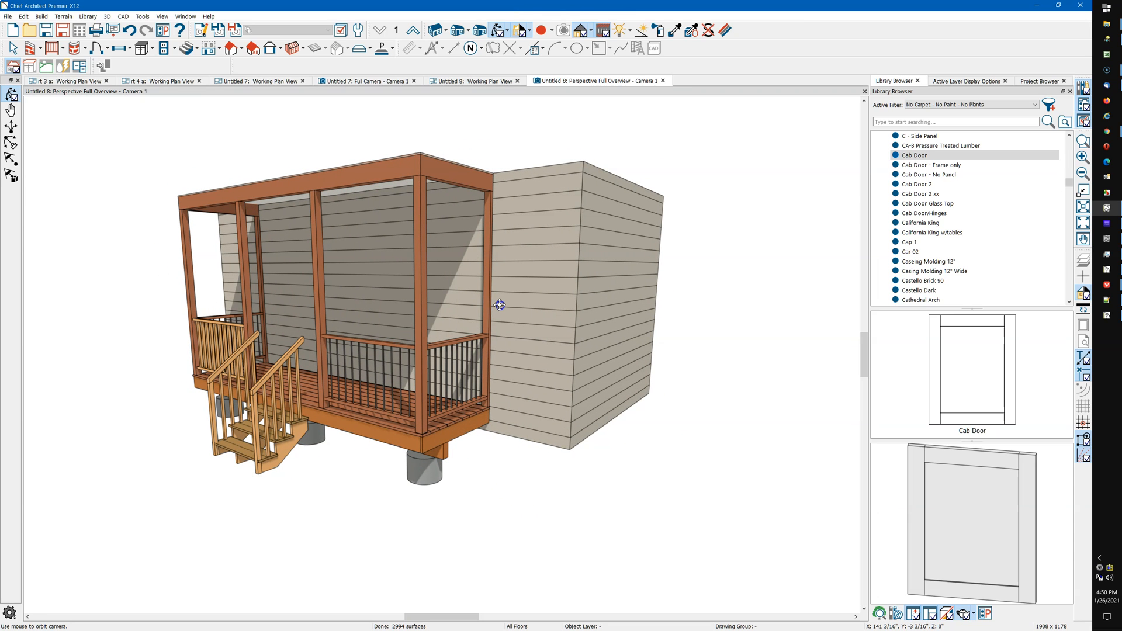
{"action": "left_click_drag", "start_coordinate": [501, 311], "coordinate": [393, 363]}
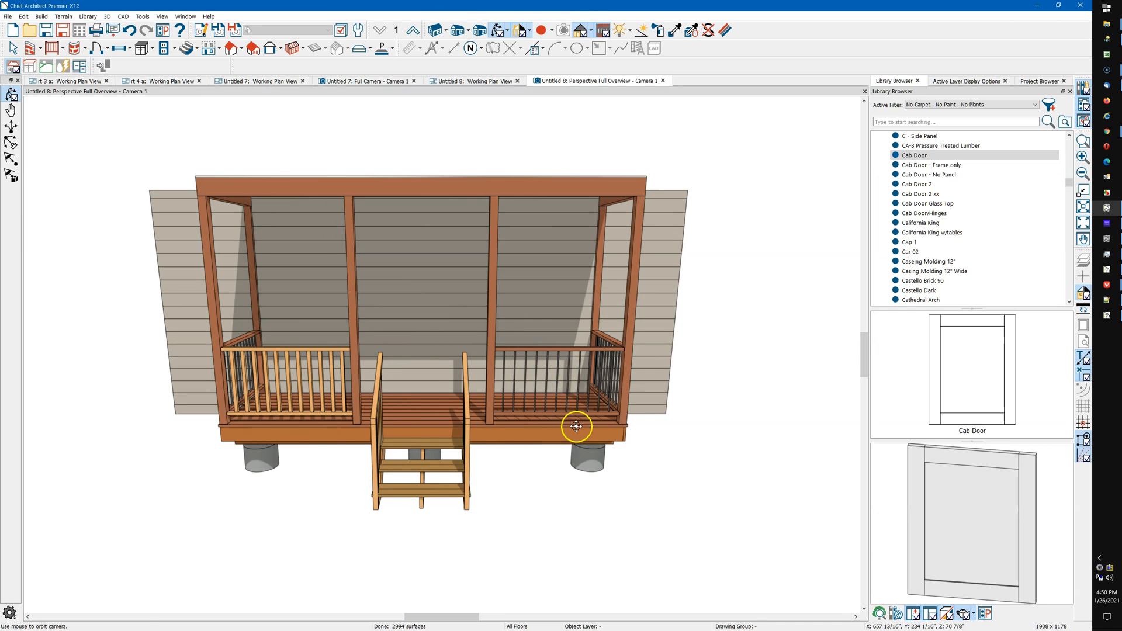
Delete the light wood front railing on the left of the stairs.
{"action": "key", "text": "space"}
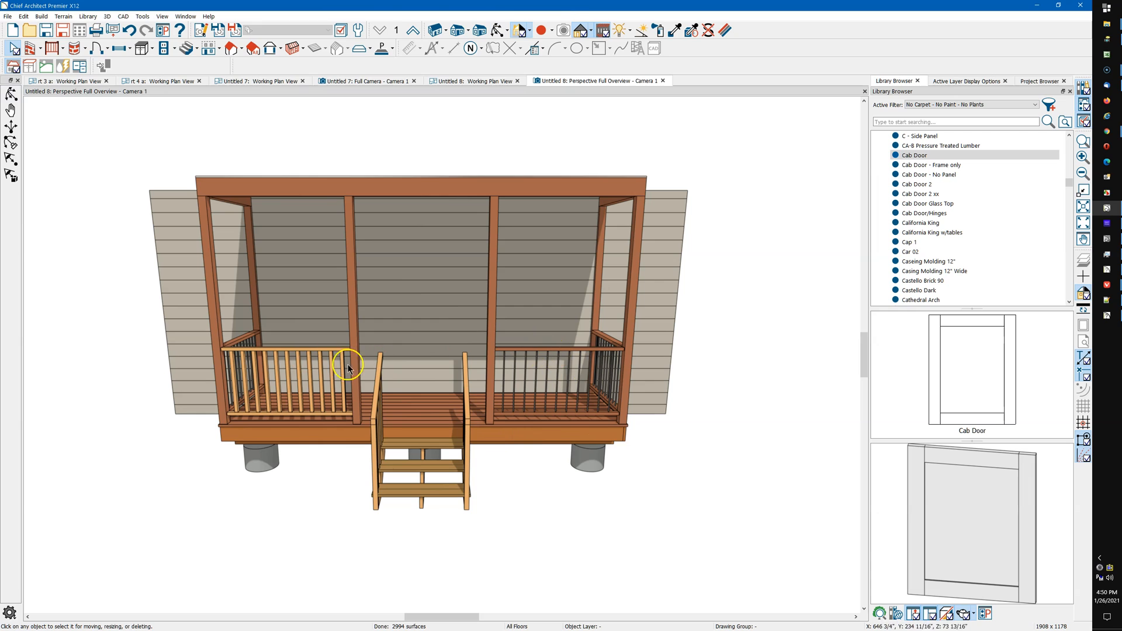
{"action": "left_click", "coordinate": [311, 349]}
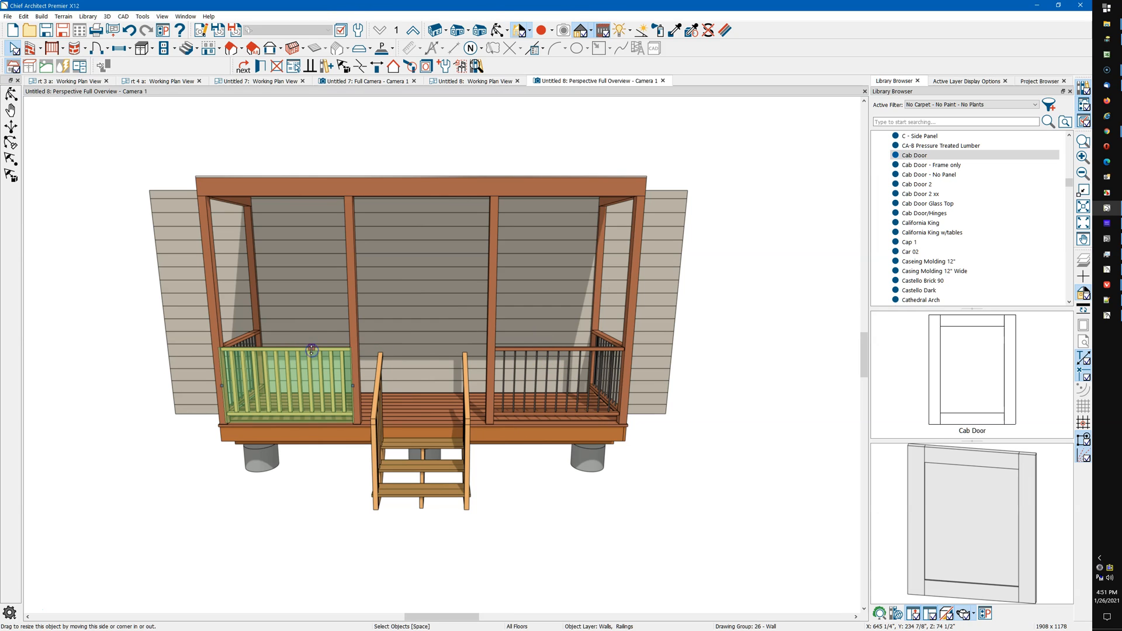
{"action": "key", "text": "Delete"}
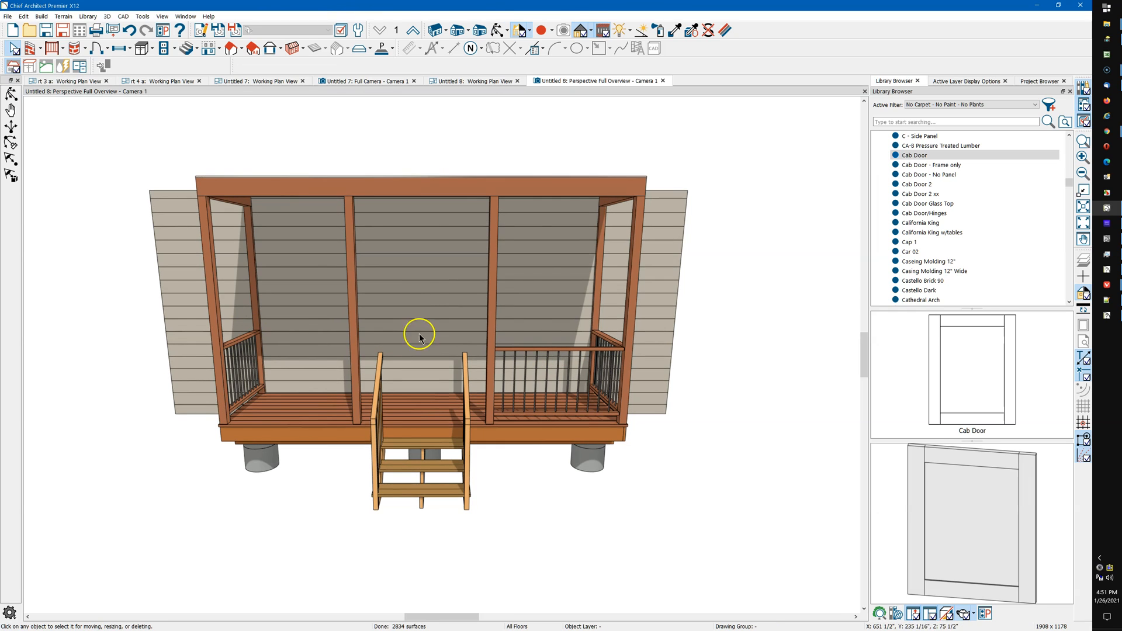
In the plan view, reflect a copy of the dark-baluster front railing about the deck's centreline and check it in 3D.
{"action": "left_click", "coordinate": [543, 350]}
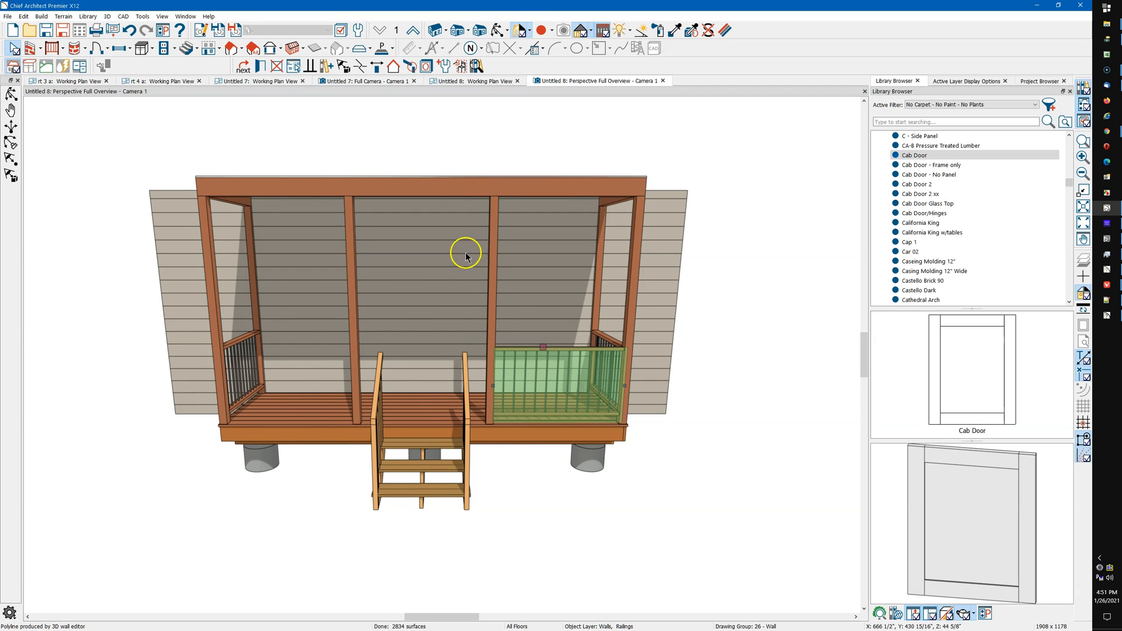
{"action": "left_click", "coordinate": [478, 82]}
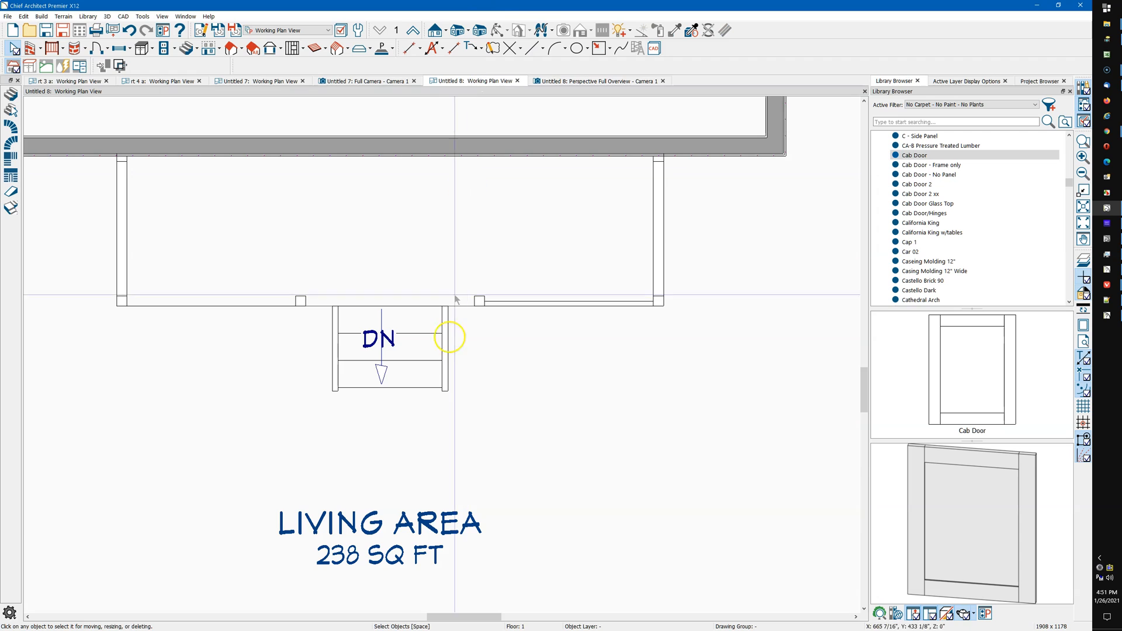
{"action": "left_click", "coordinate": [547, 300]}
{"action": "left_click", "coordinate": [534, 301]}
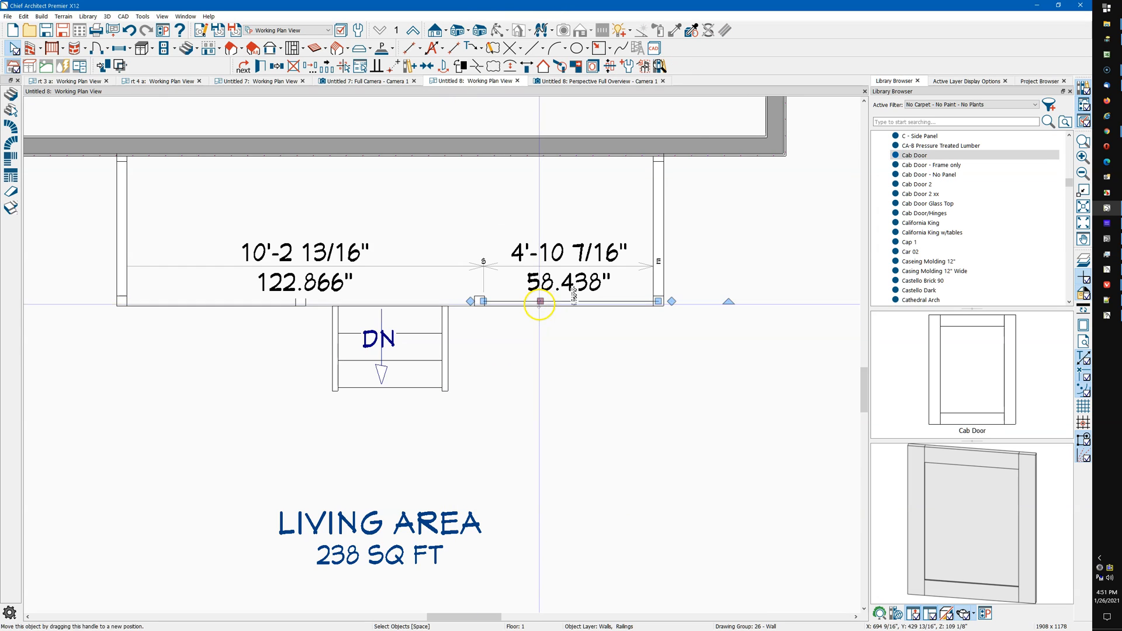
{"action": "left_click", "coordinate": [277, 69]}
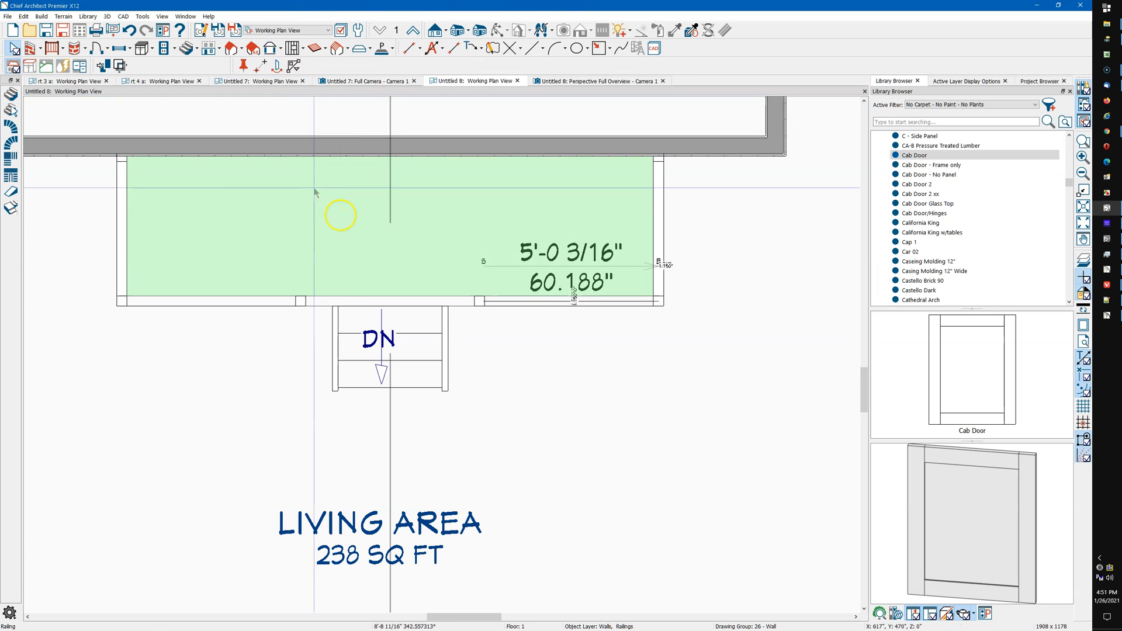
{"action": "left_click", "coordinate": [384, 196]}
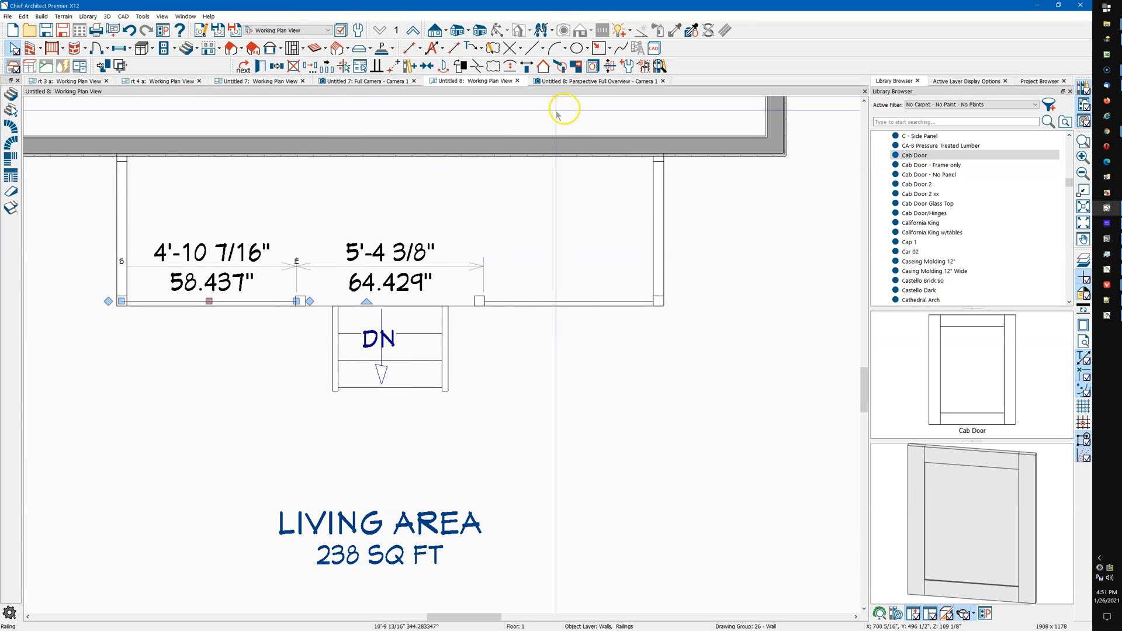
{"action": "left_click", "coordinate": [592, 80]}
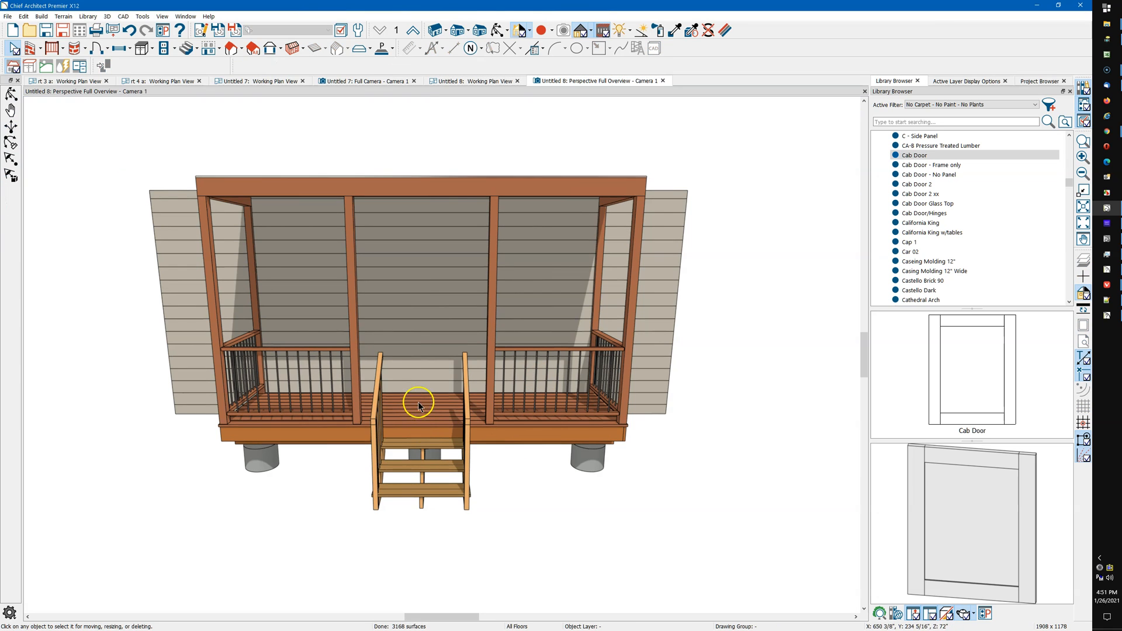